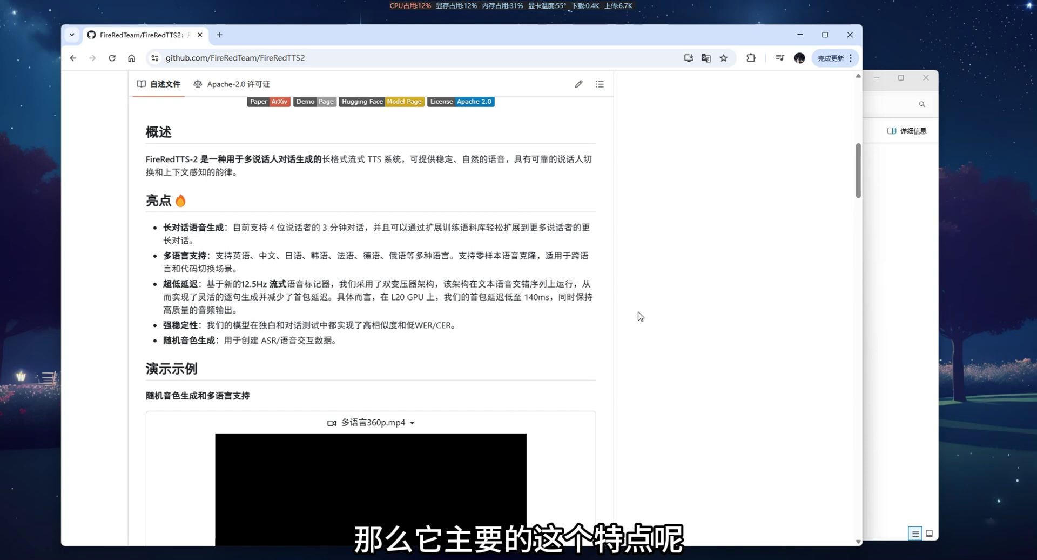
Read the FireRedTTS2 README's overview and highlights on dialogue length, language support and the demo examples
scroll(640, 316, up, 2)
drag(163, 336, 163, 391)
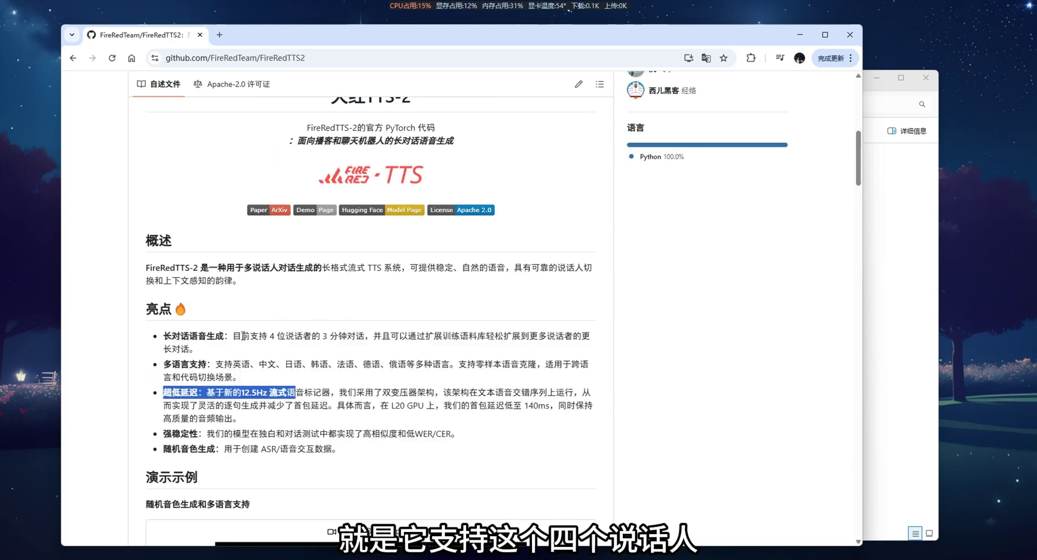
drag(241, 336, 339, 336)
click(339, 338)
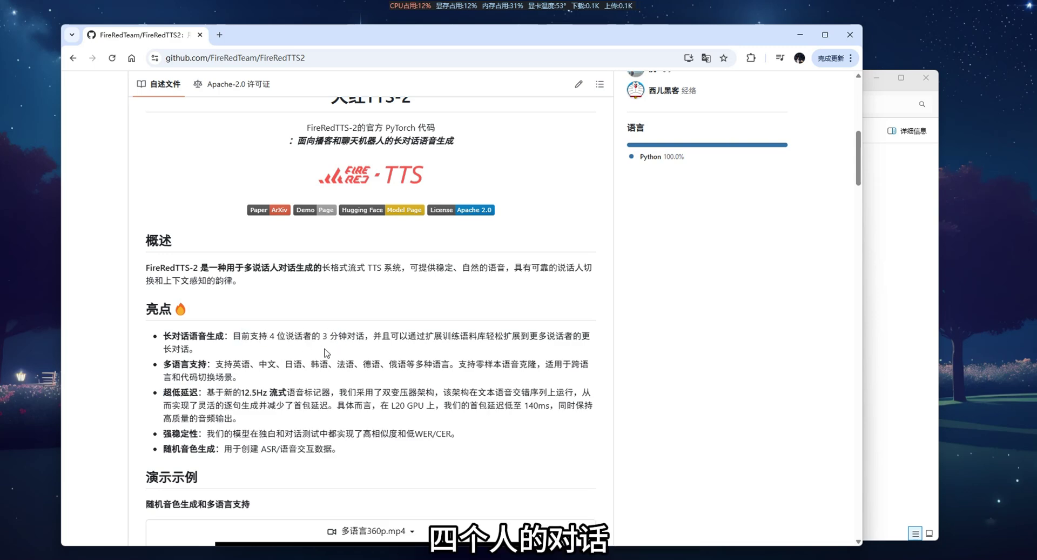
scroll(335, 346, down, 1)
drag(323, 282, 364, 282)
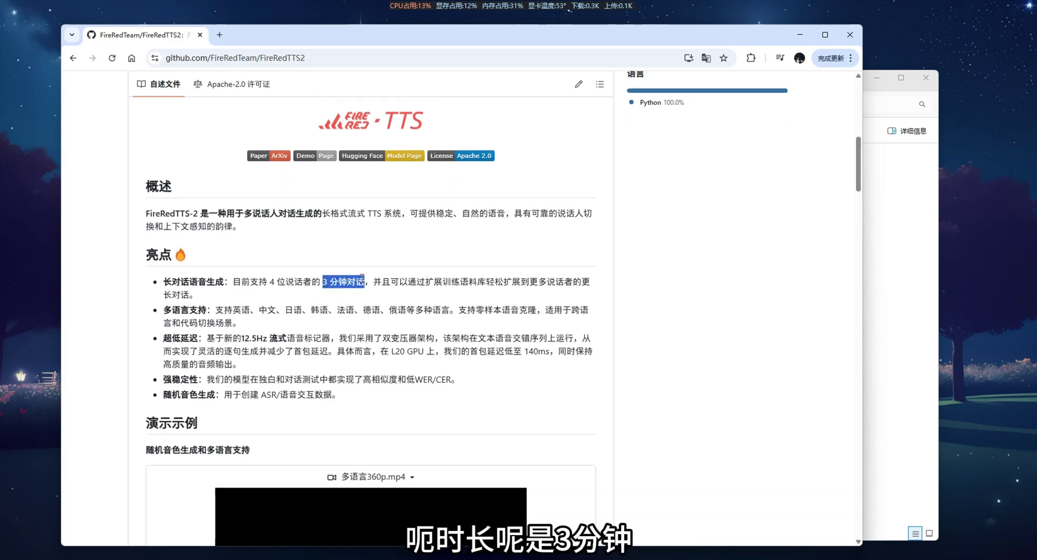
click(318, 283)
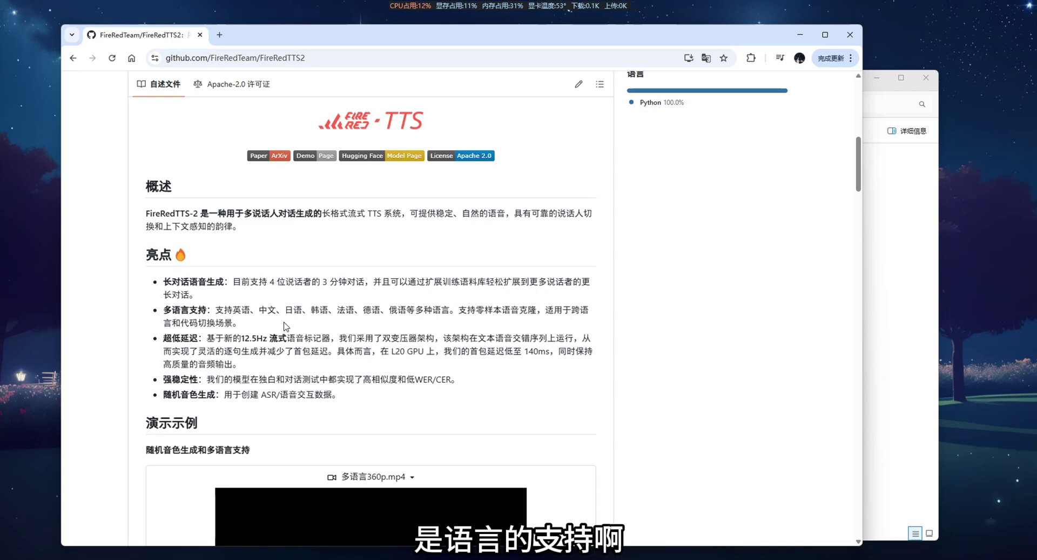
drag(233, 310, 381, 311)
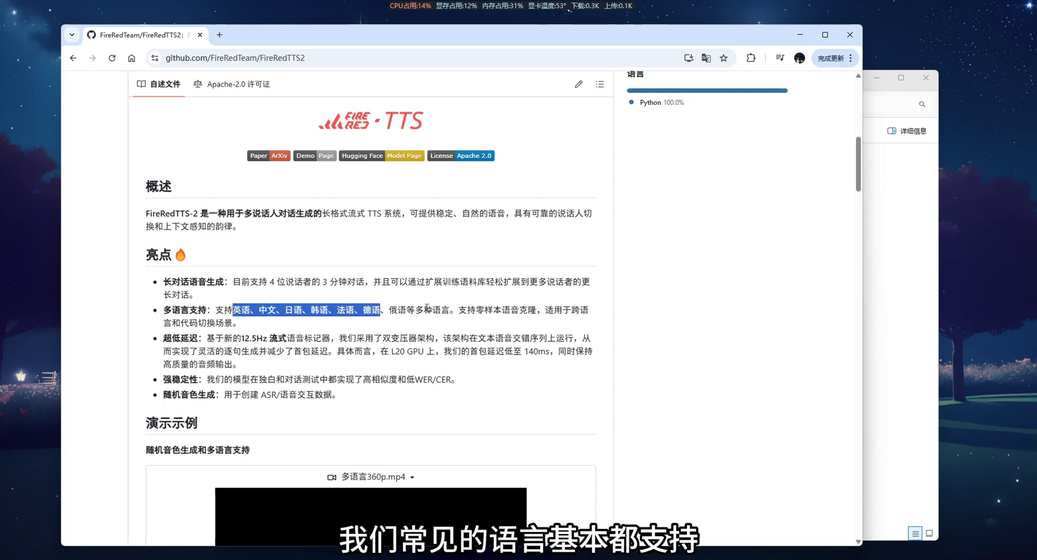
click(427, 308)
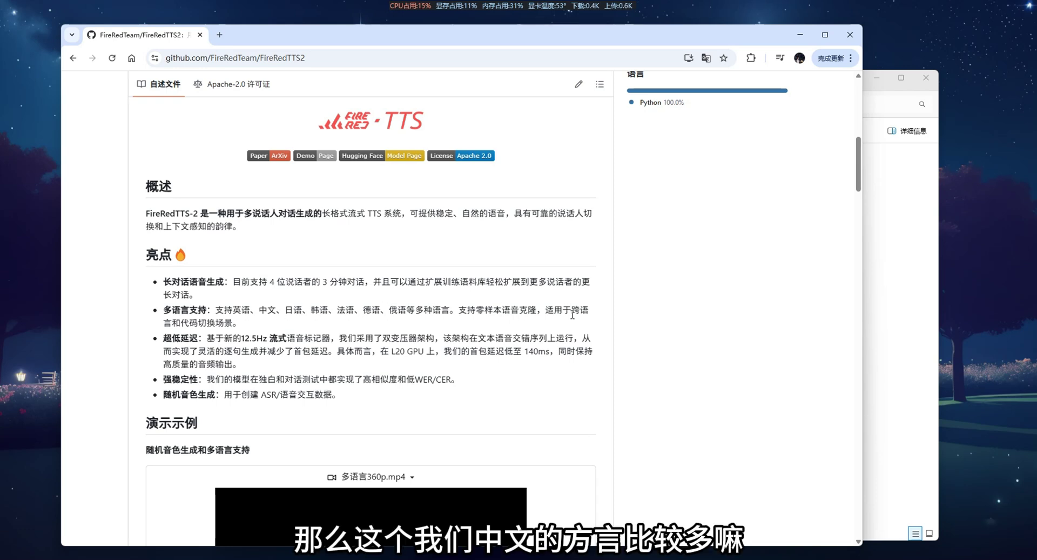
drag(571, 309, 268, 306)
click(268, 306)
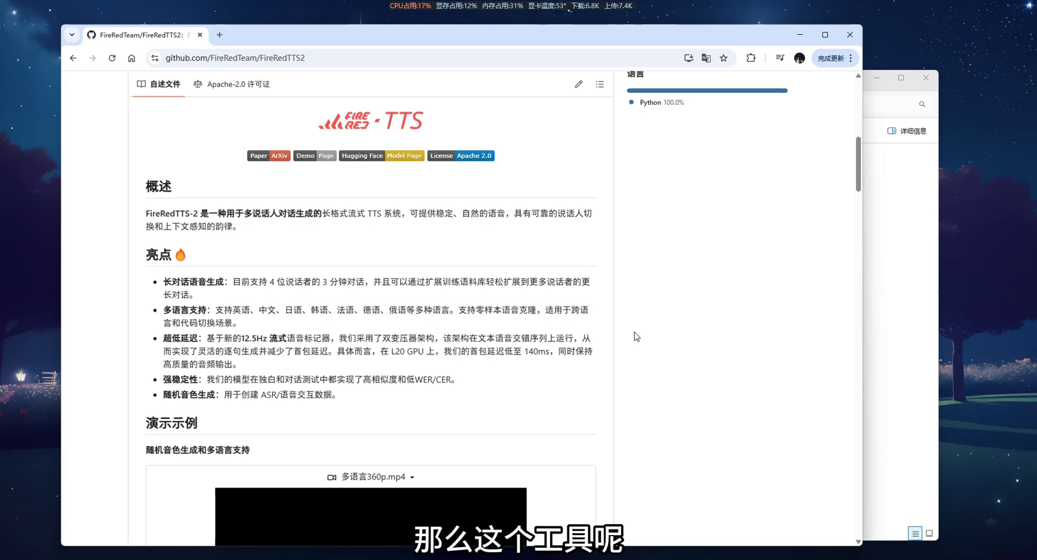
scroll(621, 332, down, 3)
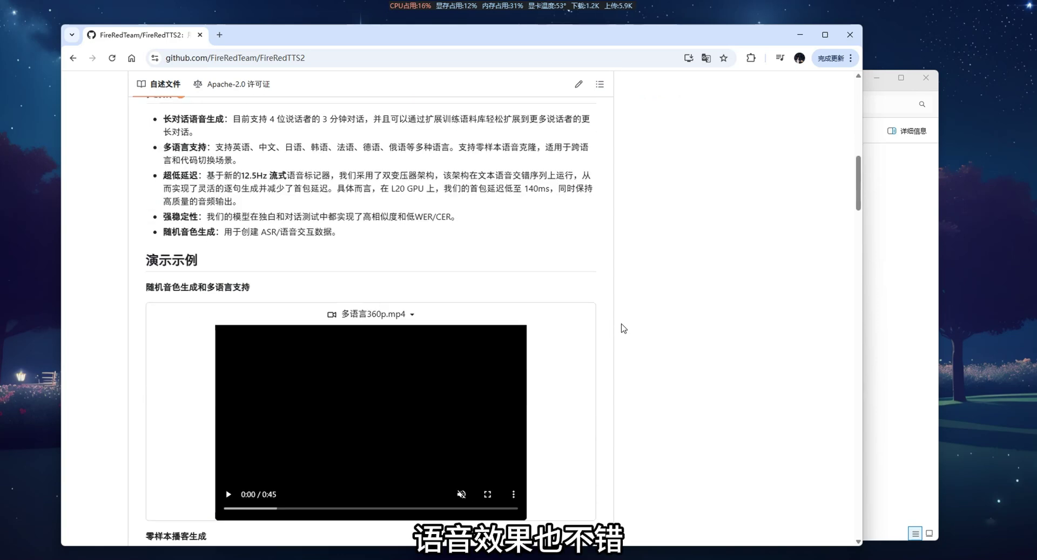
scroll(689, 326, down, 4)
scroll(691, 323, up, 9)
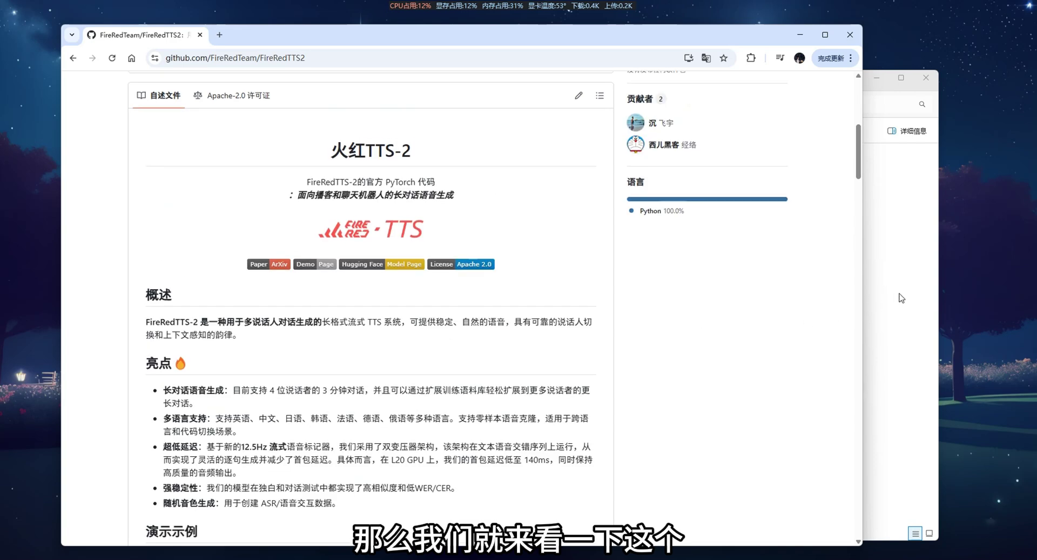
Switch to File Explorer, open the extracted FireRedTTS2 folder and run 启动.exe
click(901, 297)
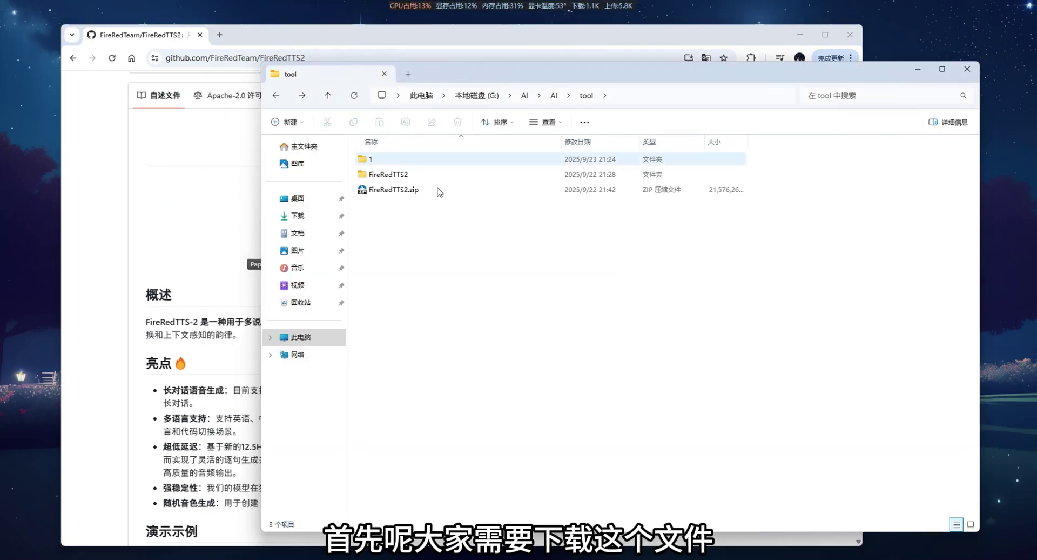
click(420, 190)
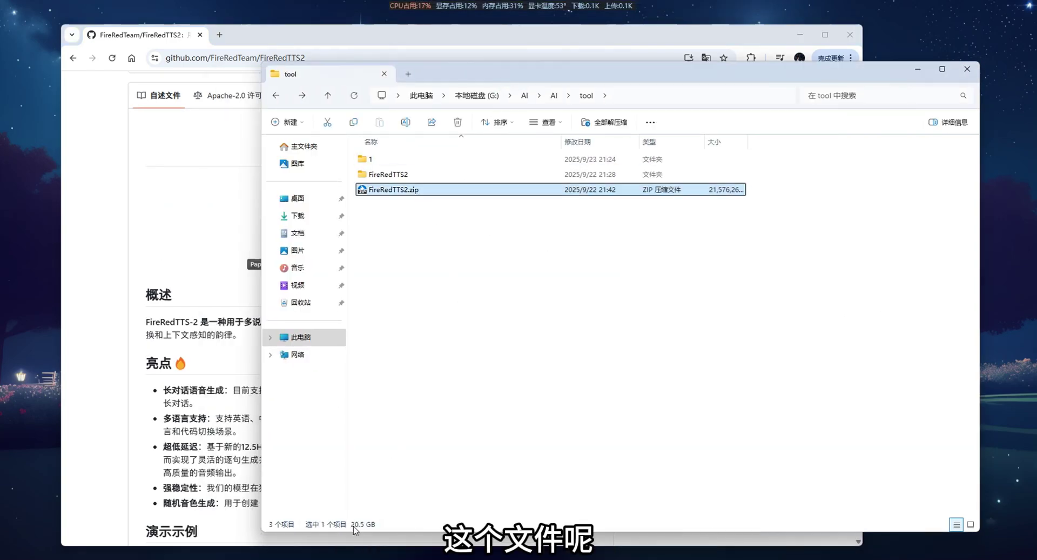
double_click(380, 177)
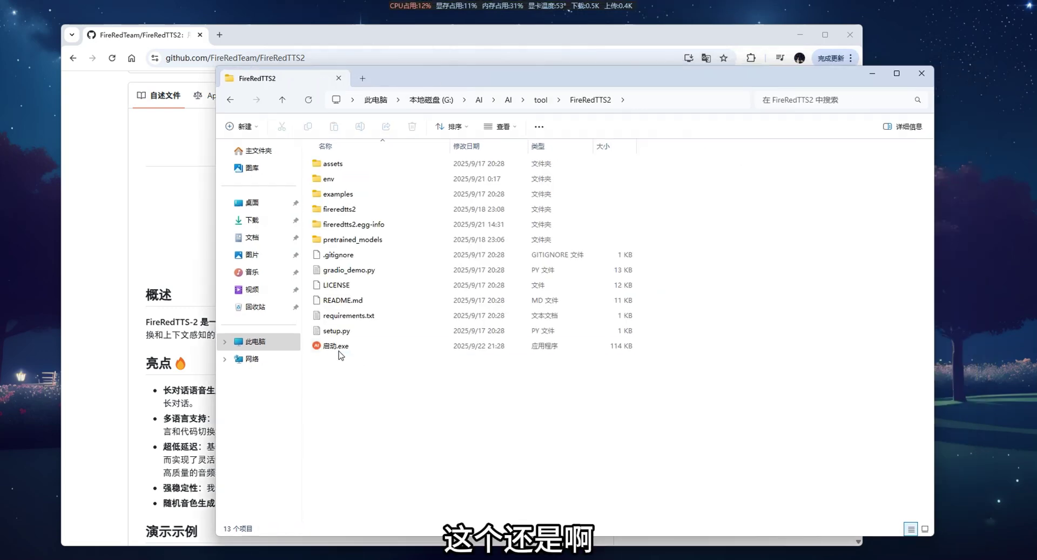
click(334, 348)
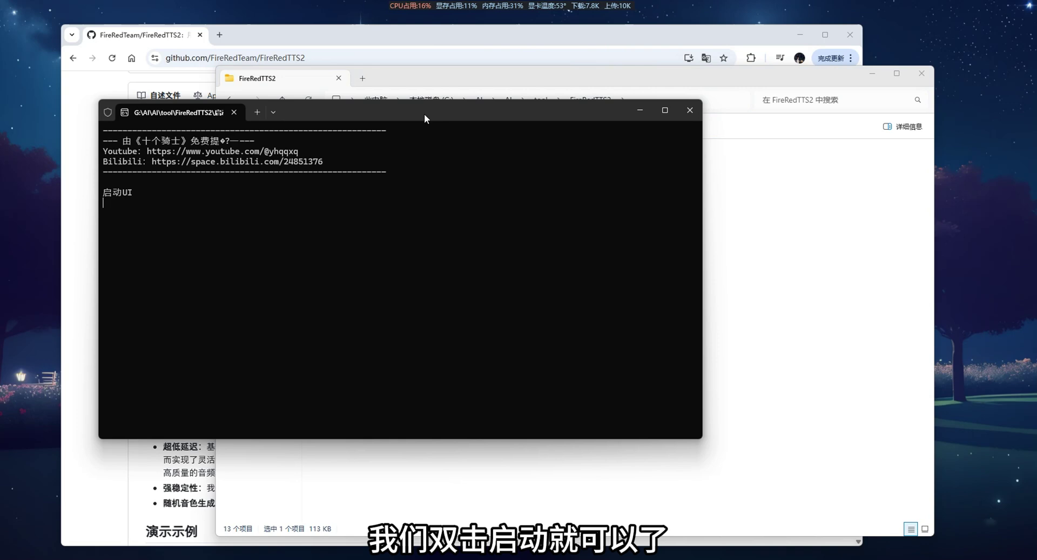
Minimize the FireRedTTS2 folder window and move the console and browser windows apart, bringing the console to the front
drag(423, 113, 333, 223)
click(870, 75)
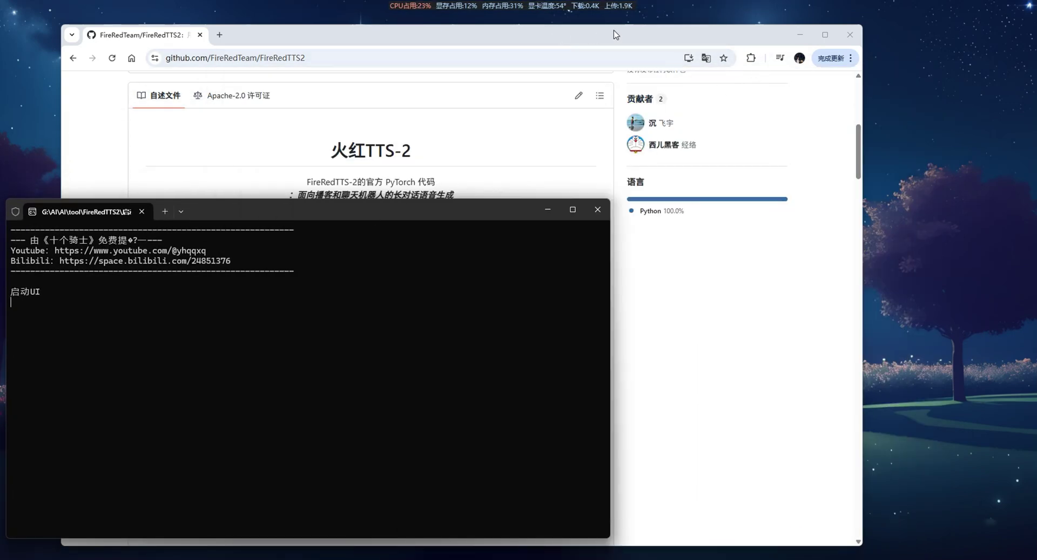
drag(566, 38, 637, 31)
click(144, 345)
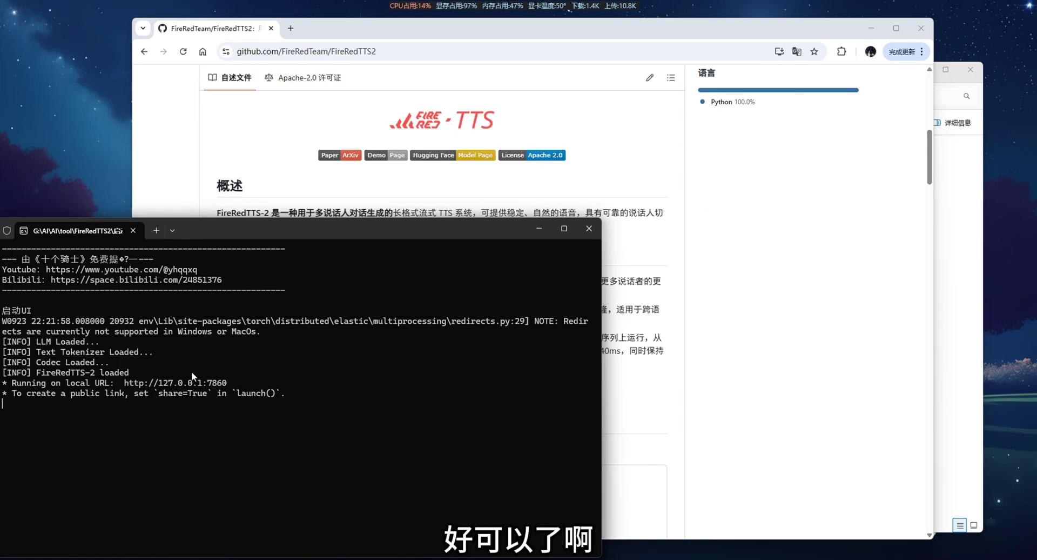
ctrl+click(167, 384)
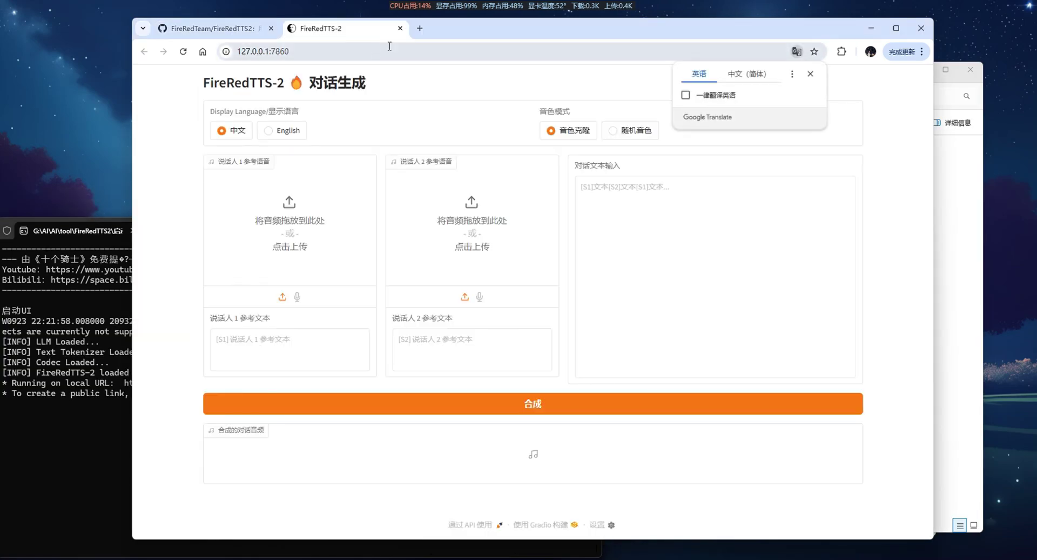
click(588, 82)
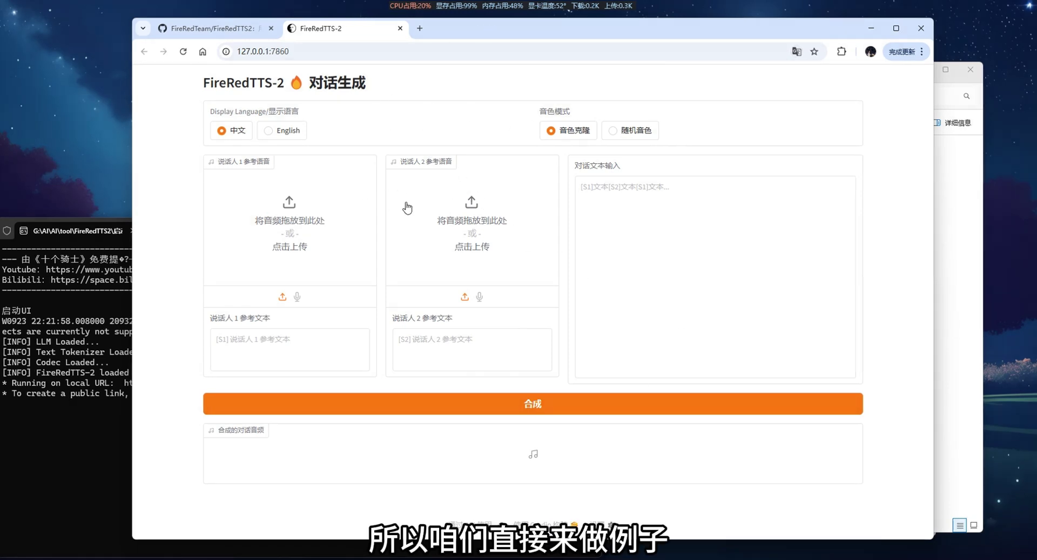
Preview the interface with the display language set to English, and set it back to 中文
click(277, 132)
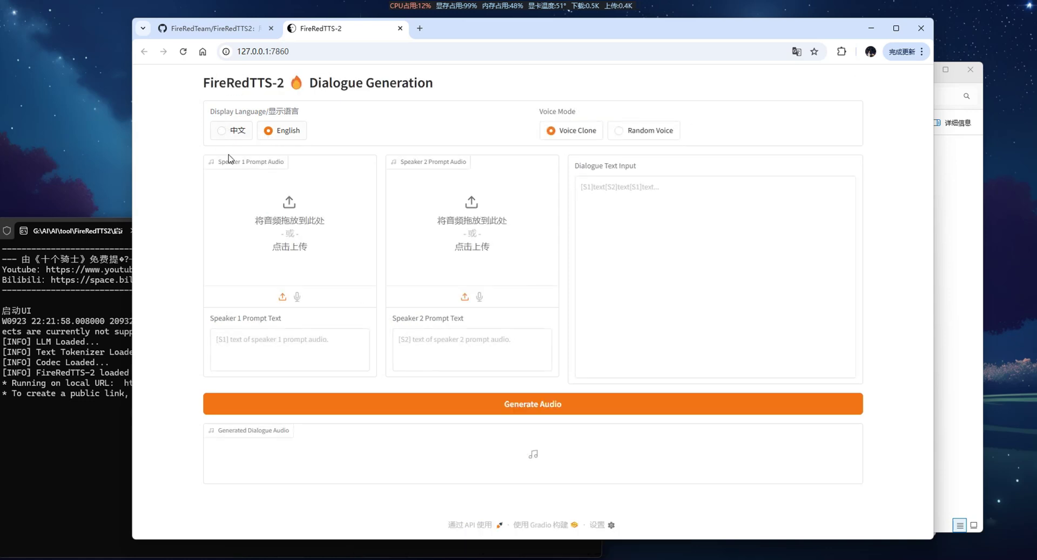
click(221, 131)
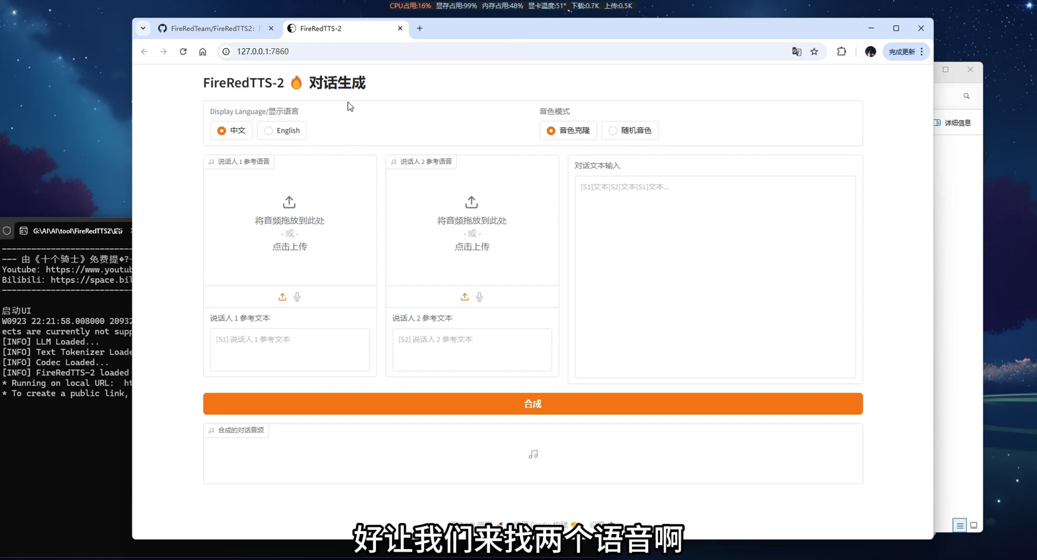
Upload and preview 111.wav as speaker 1's reference audio, and enter "[S1]床前明月光，疑似地上霜，举头望明月，低头思故乡" as its reference text
click(281, 237)
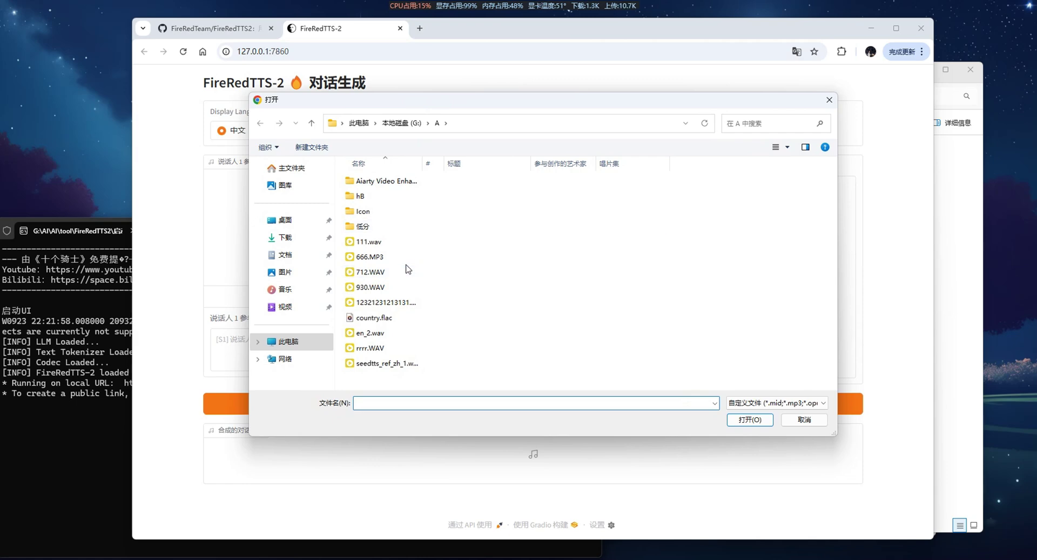
double_click(369, 241)
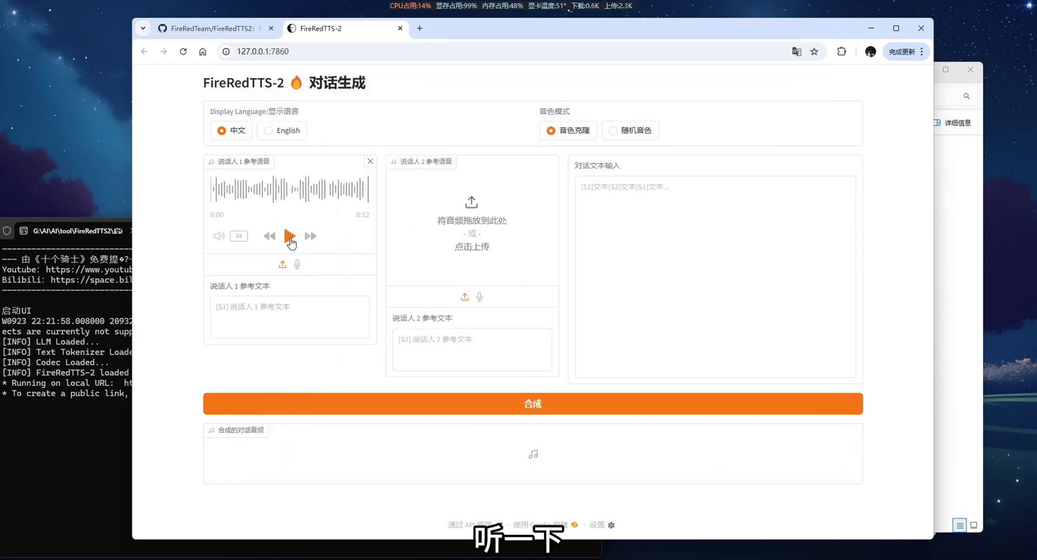
click(290, 236)
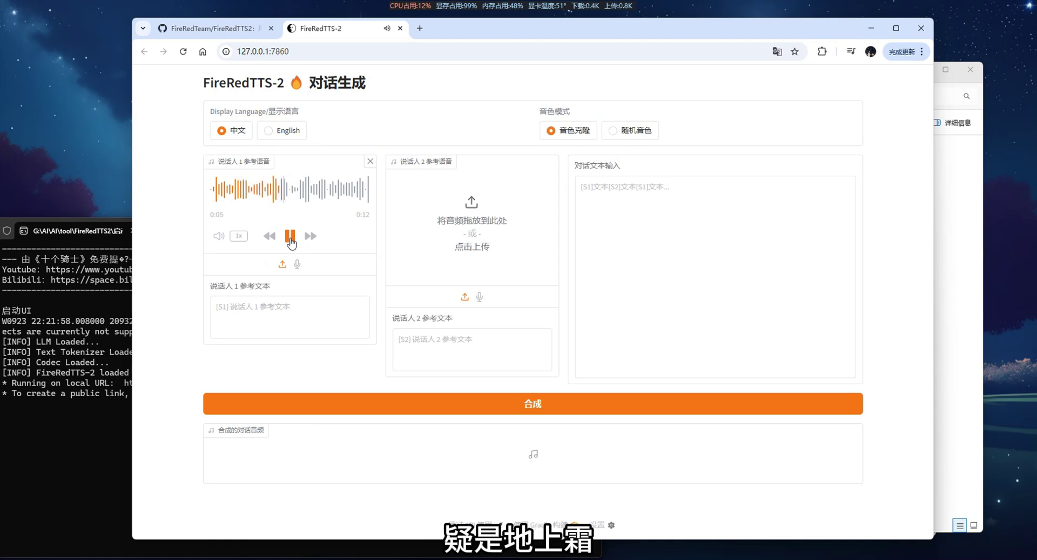
click(248, 301)
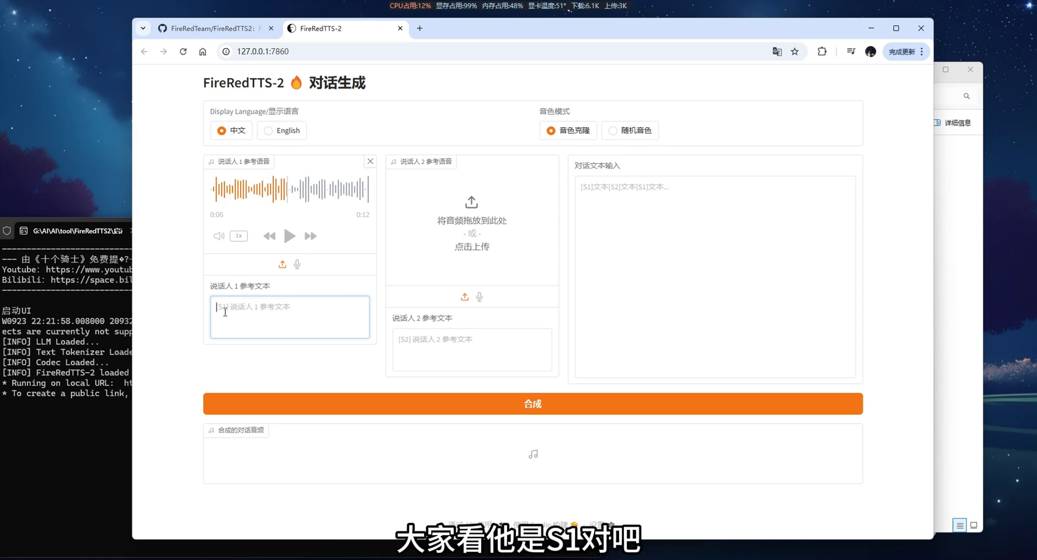
text([S1]床前明月光，疑似地上霜，举头望明月，低头思故乡)
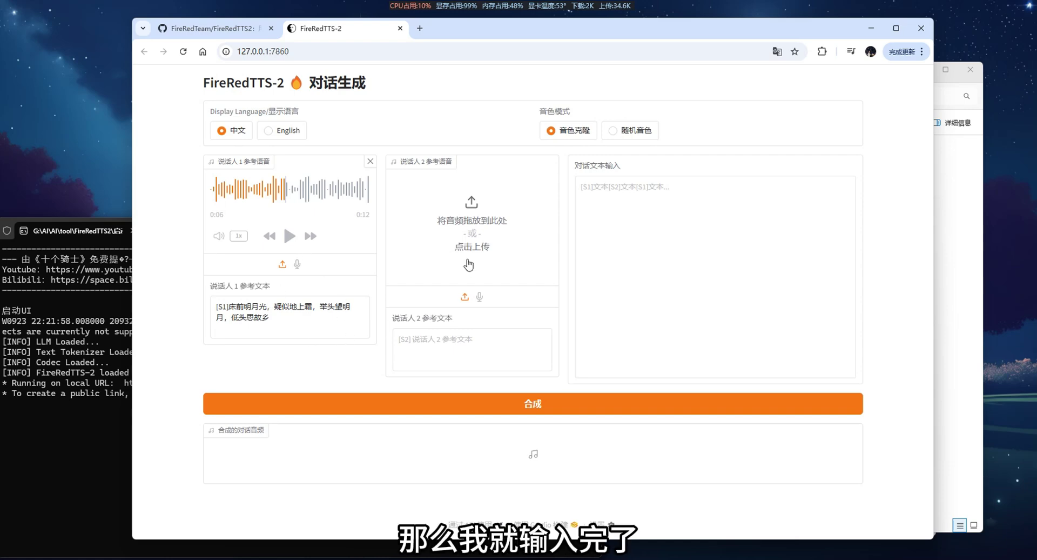
Upload a different voice clip from folder A as speaker 2's reference audio and play it
click(482, 232)
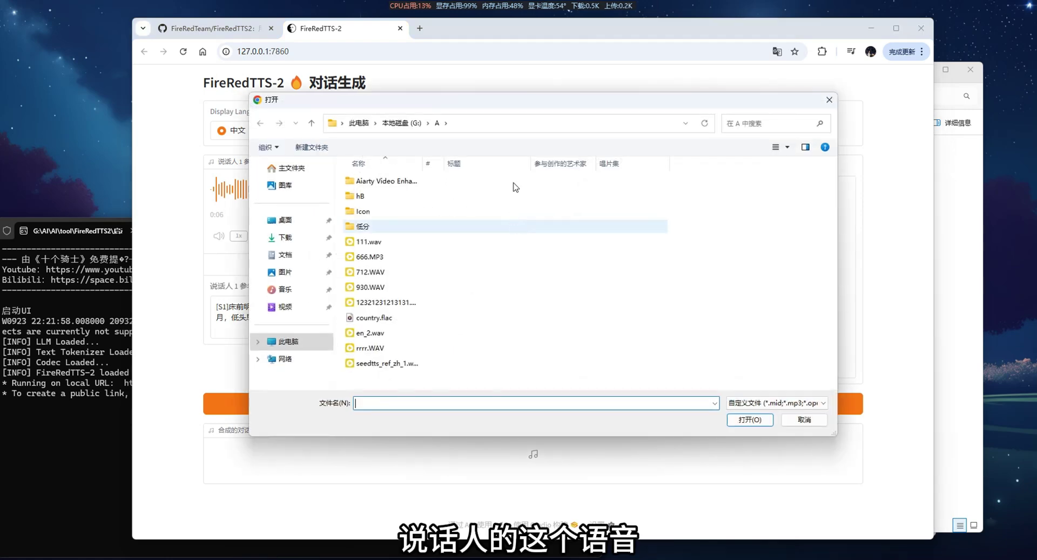
double_click(462, 278)
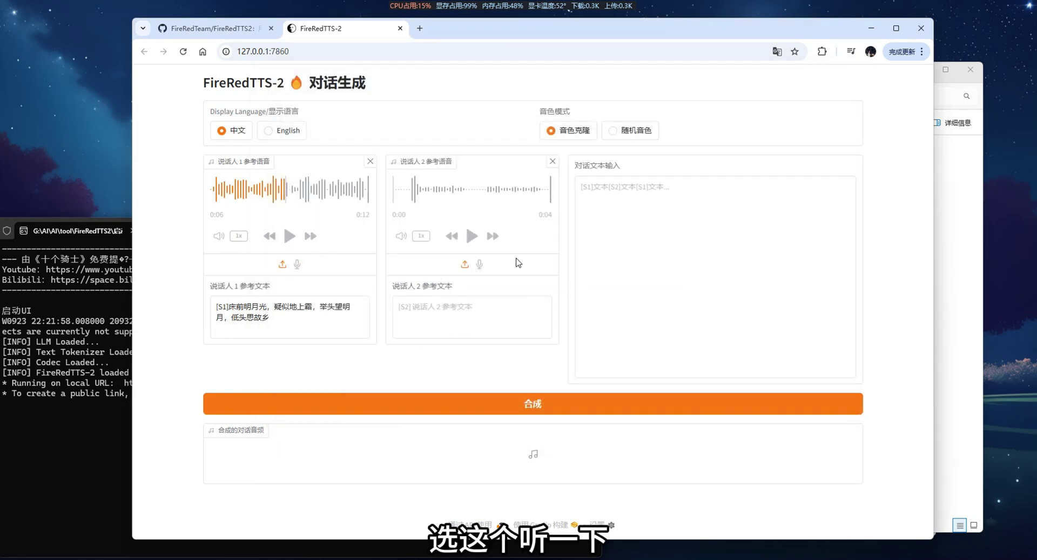
click(473, 241)
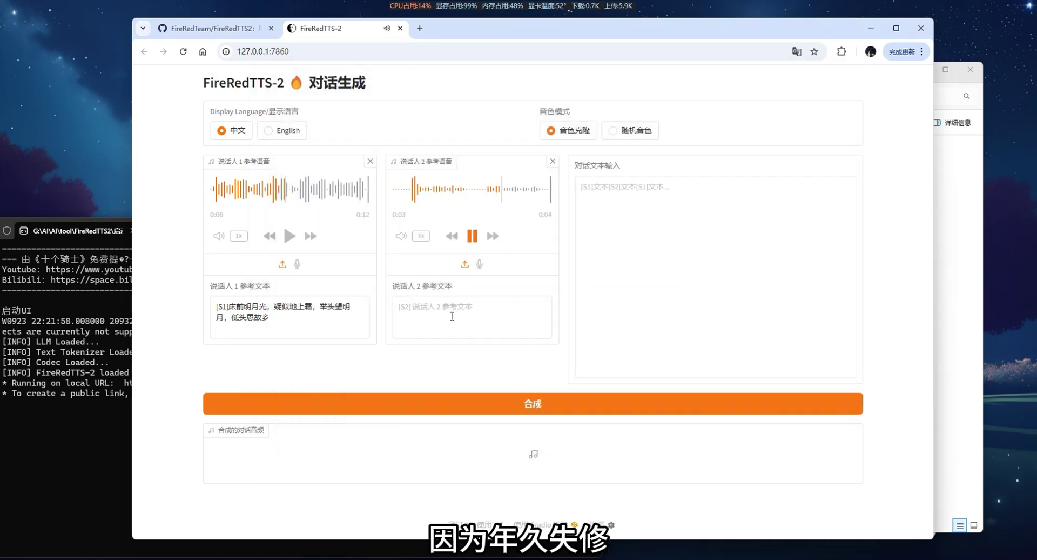
Enter "[S2]房子非常破旧，因为年久失修" as speaker 2's reference text
click(438, 324)
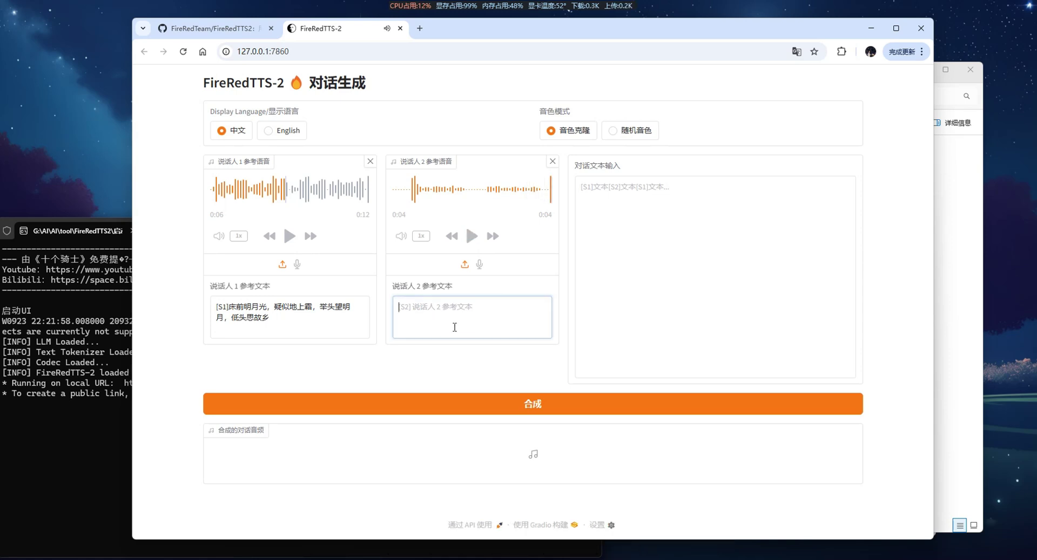
text([)
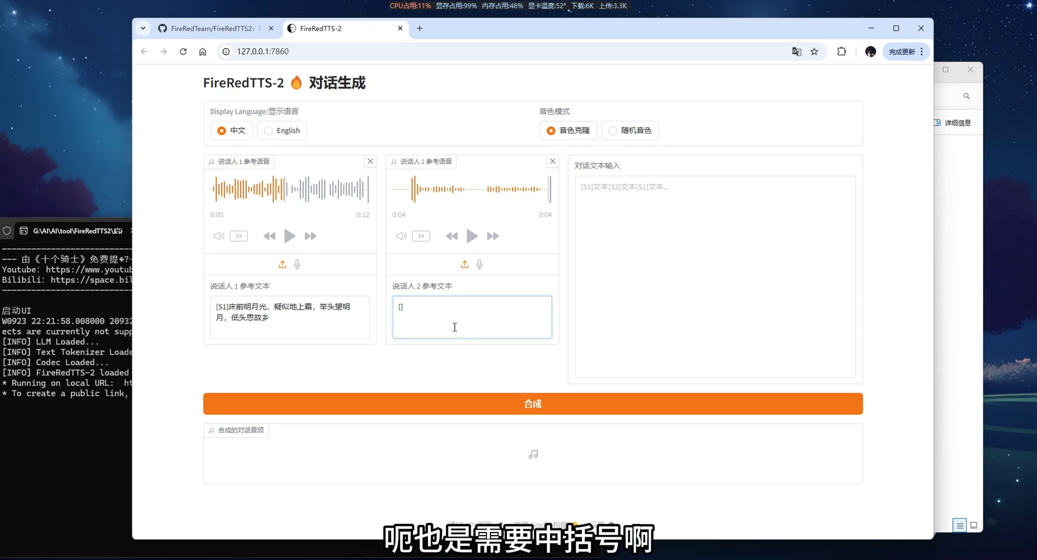
text(S2])
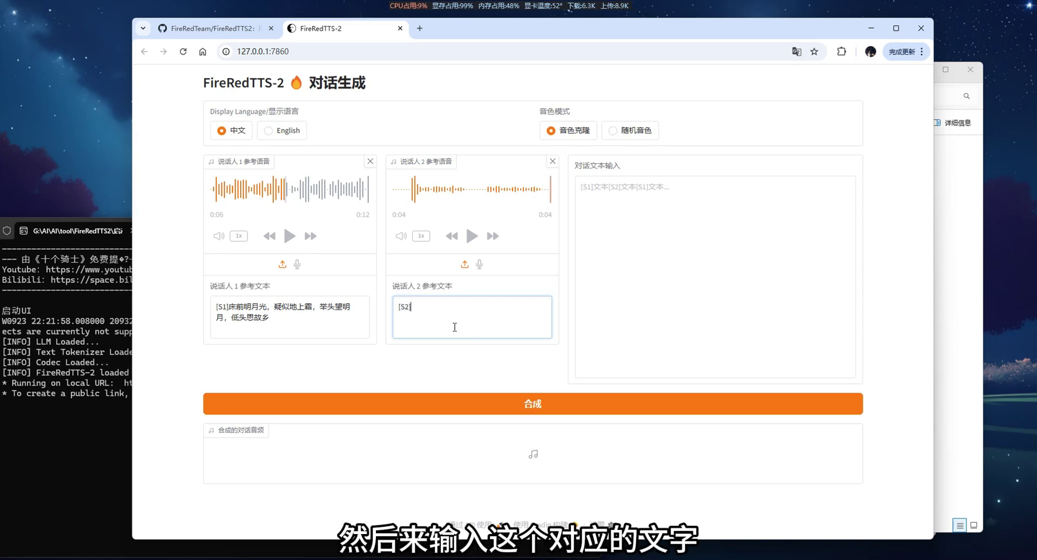
text(房子)
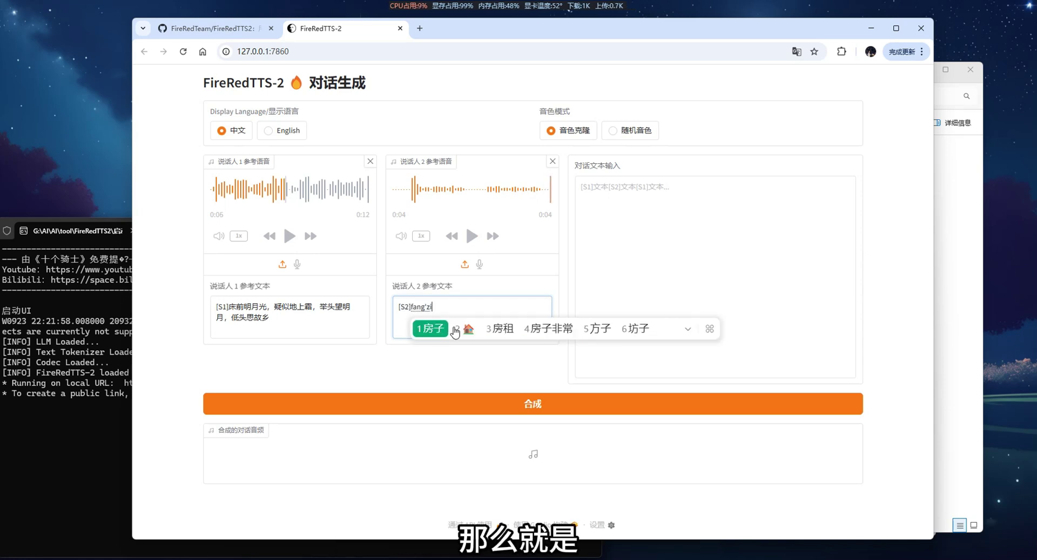
text(非常破旧，)
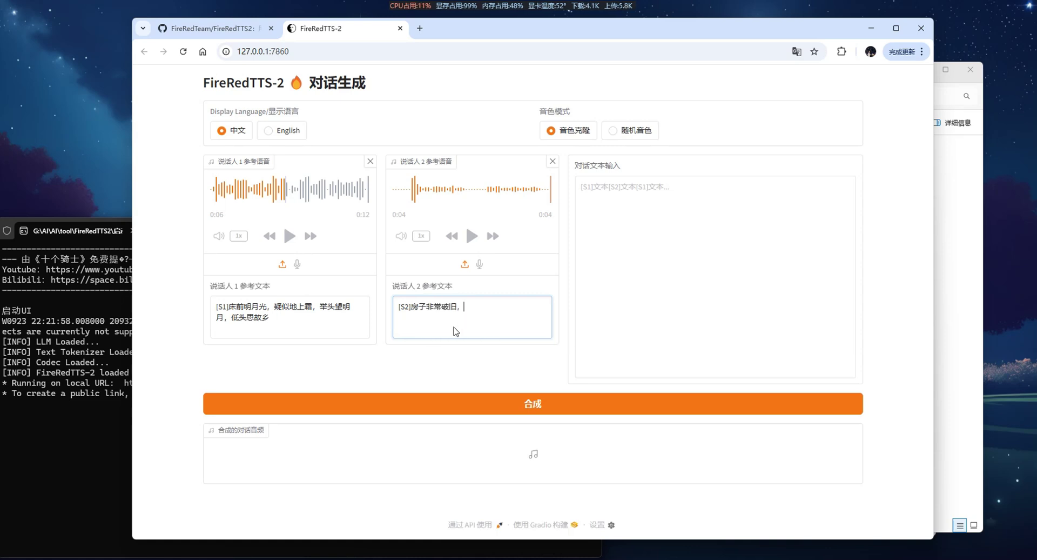
text(yin'we'ui'nia因为年久失修)
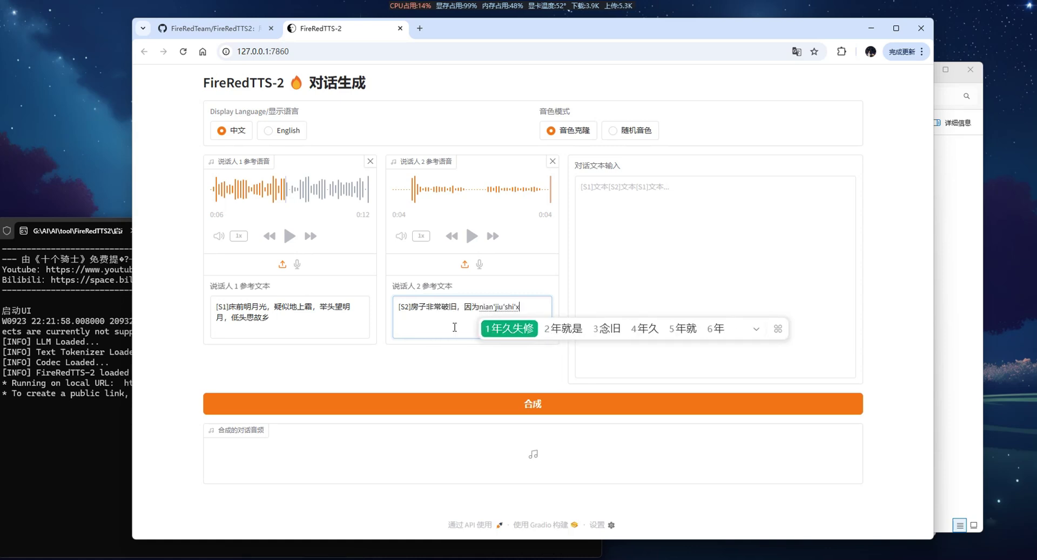
click(513, 382)
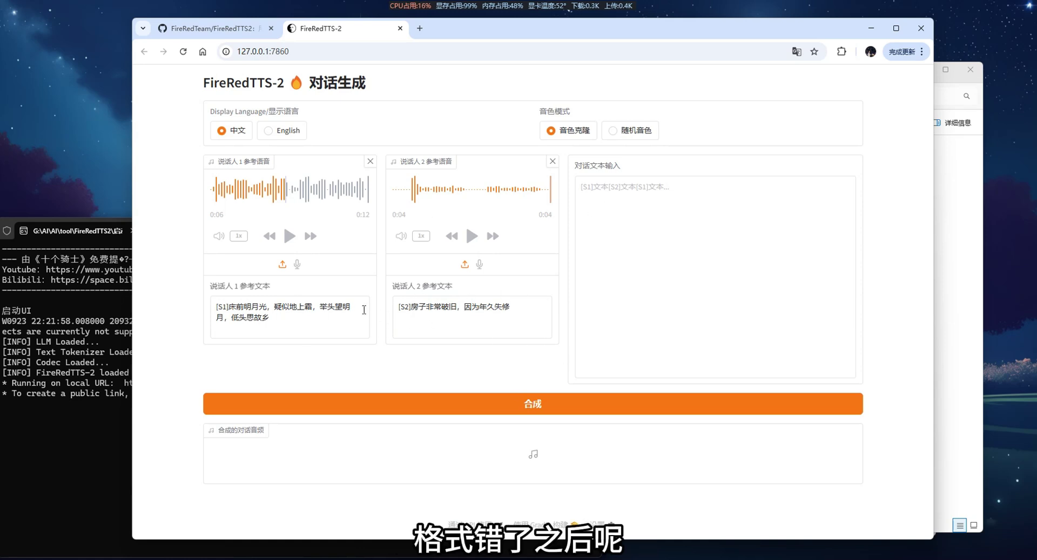
Copy both speakers' reference texts into the dialogue text input, one line each with their [S1] and [S2] tags
drag(320, 324, 293, 303)
key(ctrl+c)
click(627, 291)
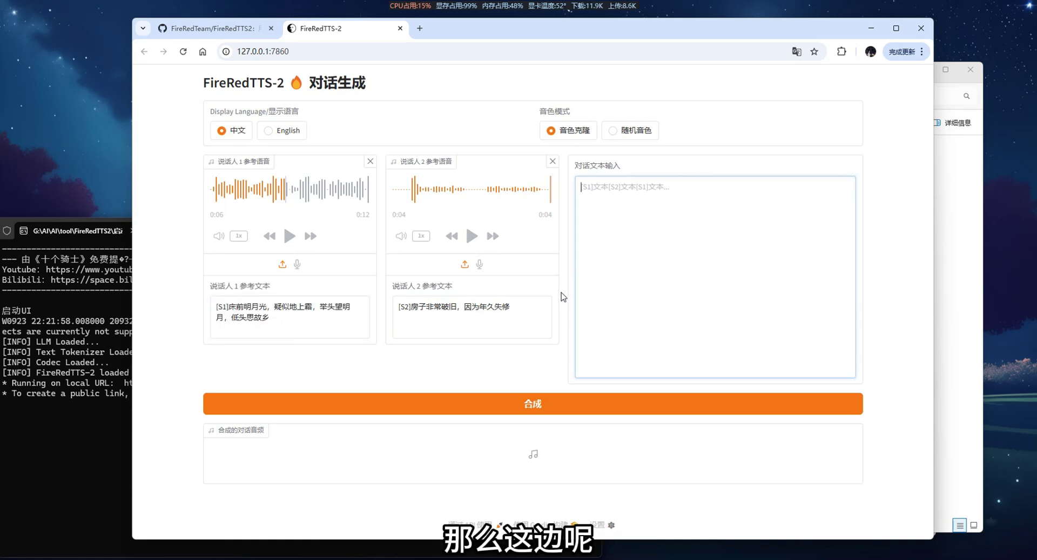
key(ctrl+v)
drag(528, 308, 358, 304)
key(ctrl+c)
click(800, 201)
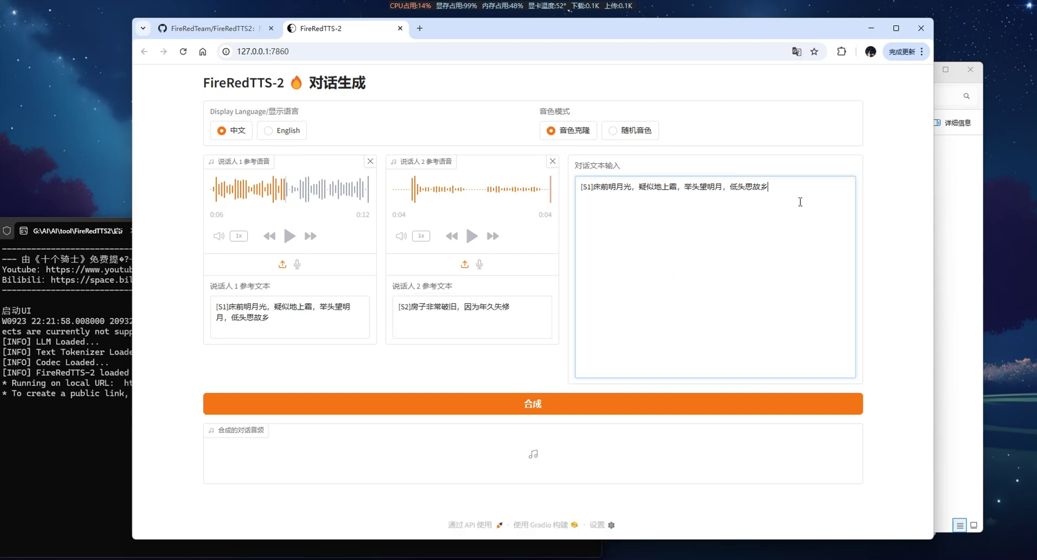
key(ctrl+v)
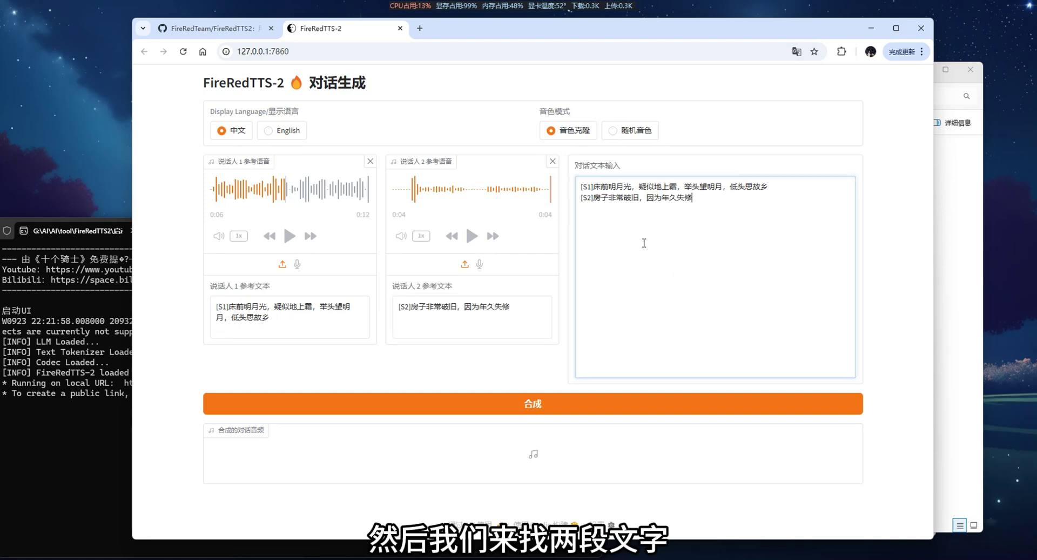
Replace the dialogue's [S1] text with "目前支持 4 位说话者的 3 分钟对话" copied from the GitHub README's highlights
click(250, 33)
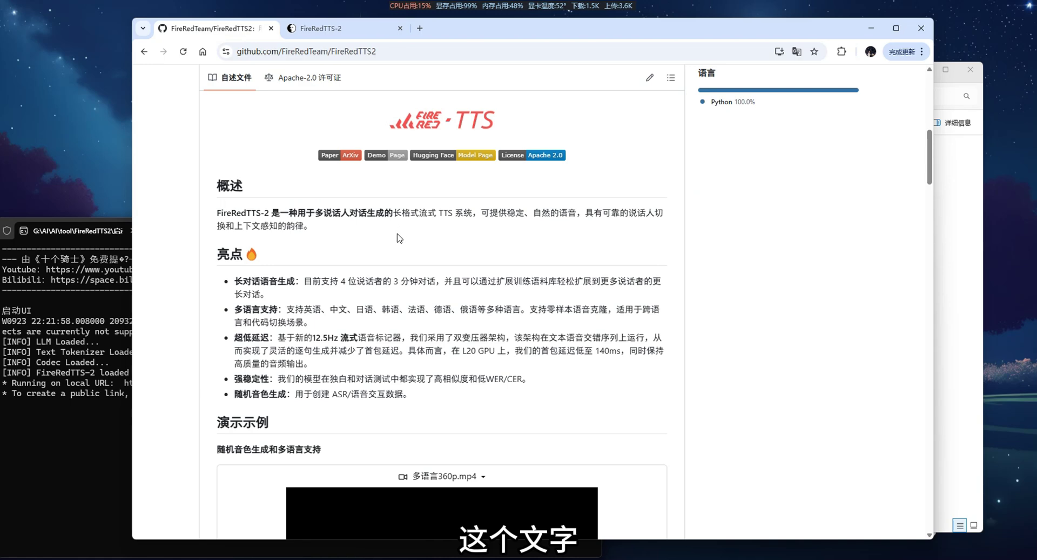
drag(304, 281, 437, 282)
click(324, 29)
drag(780, 185, 591, 186)
key(ctrl+v)
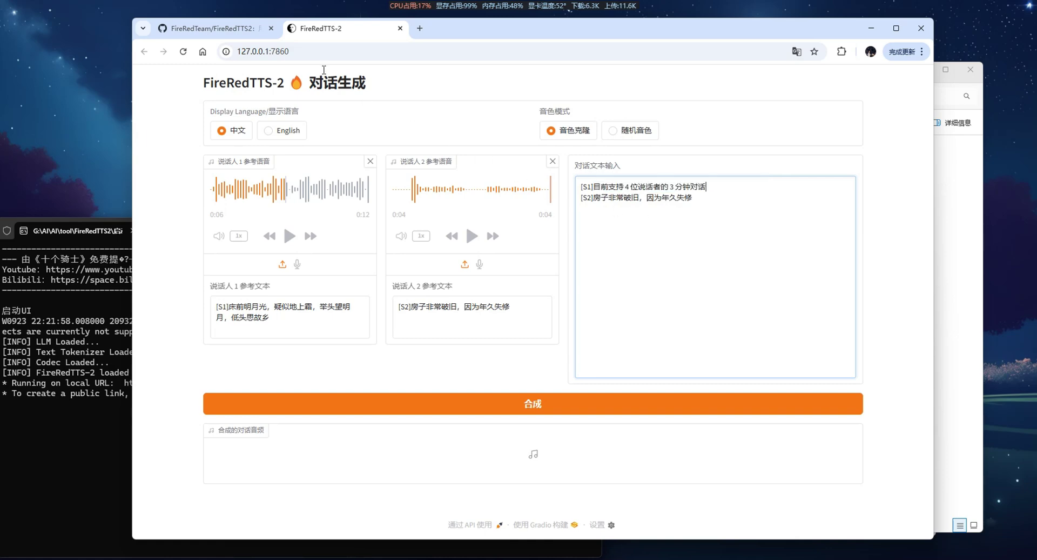
Replace the dialogue's [S2] text with "支持英语、中文、日语、韩语、法语、德语" copied from the GitHub README's highlights
click(211, 28)
drag(287, 309, 452, 309)
click(367, 29)
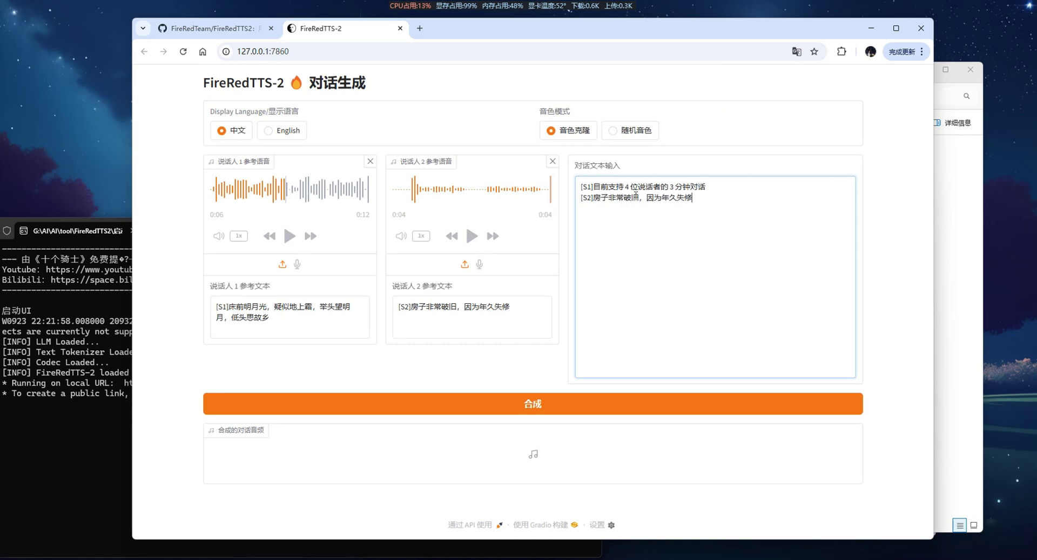
drag(692, 197, 592, 198)
key(ctrl+v)
click(901, 259)
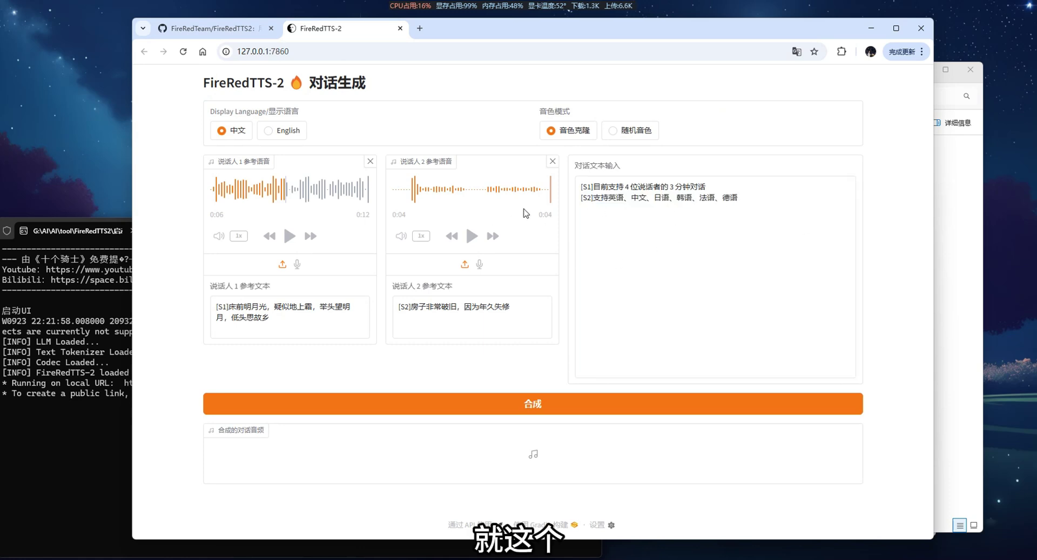
Synthesize the two-speaker dialogue and play the generated audio
click(516, 409)
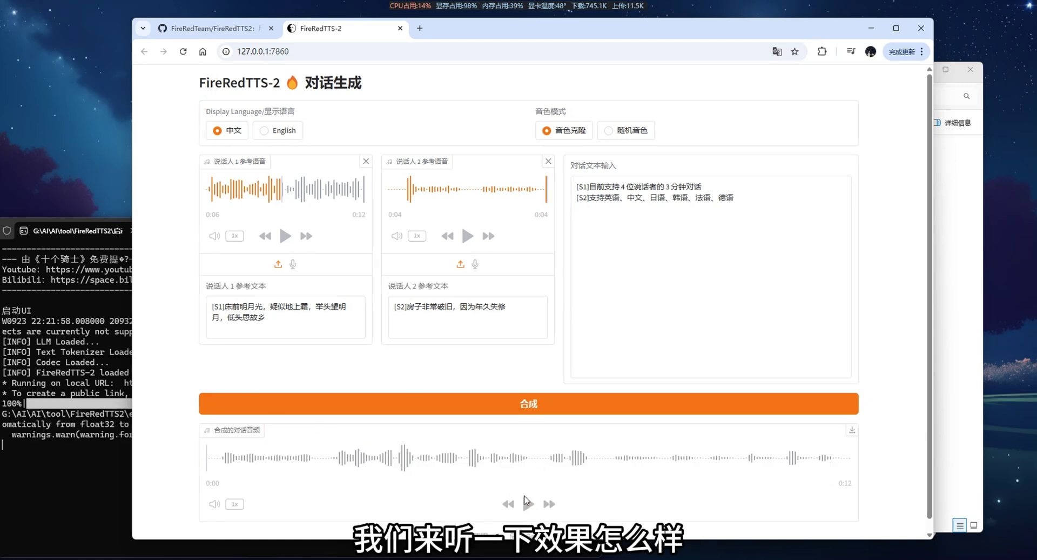
click(528, 504)
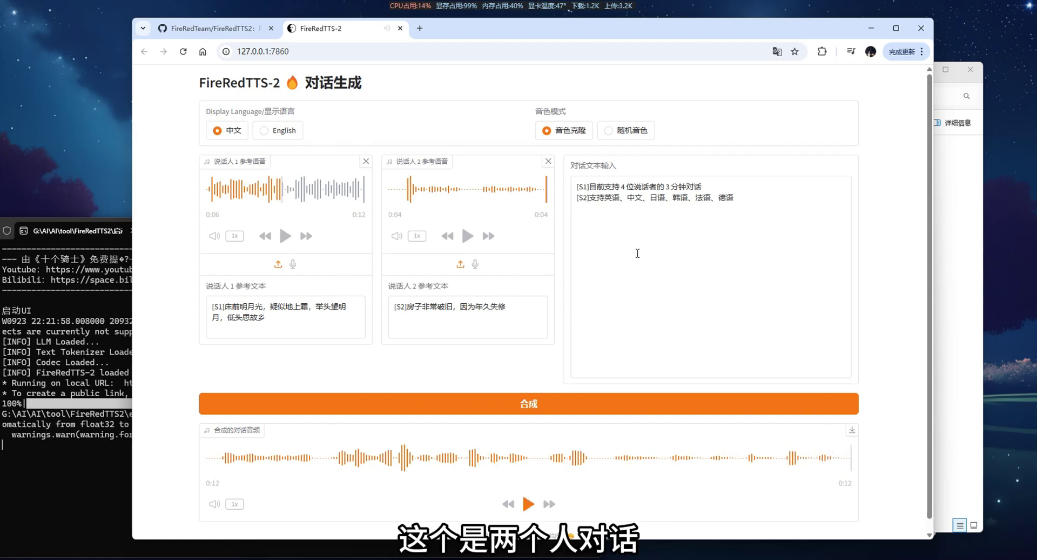
Replace speaker 1's reference audio with seedtts_ref_zh_1.wav from folder A and play it
click(365, 161)
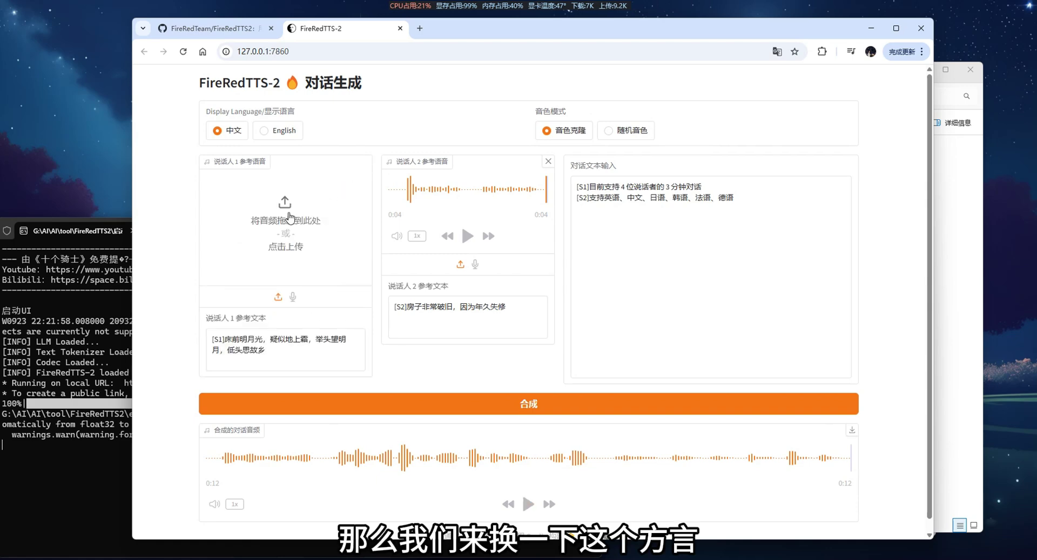
click(290, 218)
click(401, 341)
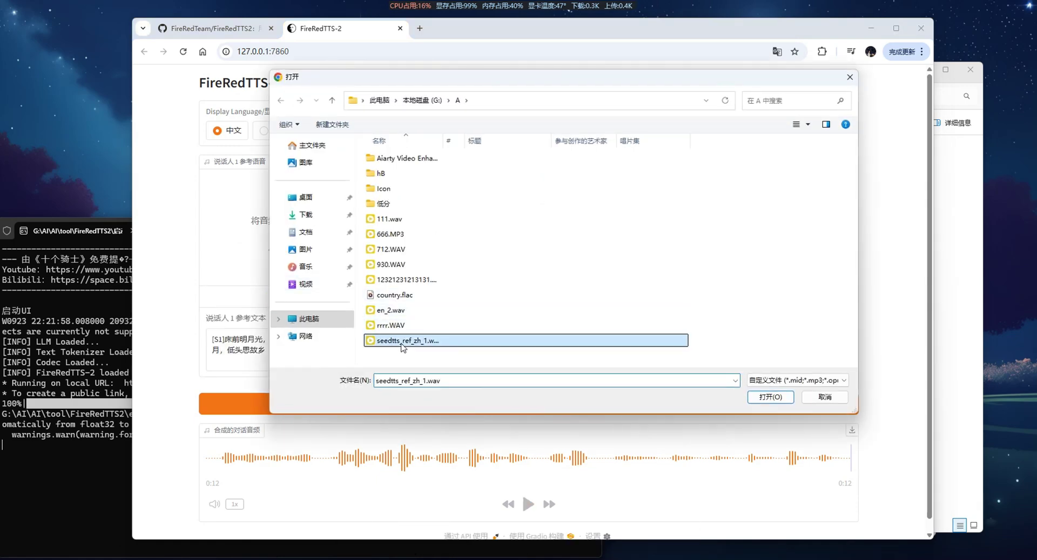
double_click(402, 340)
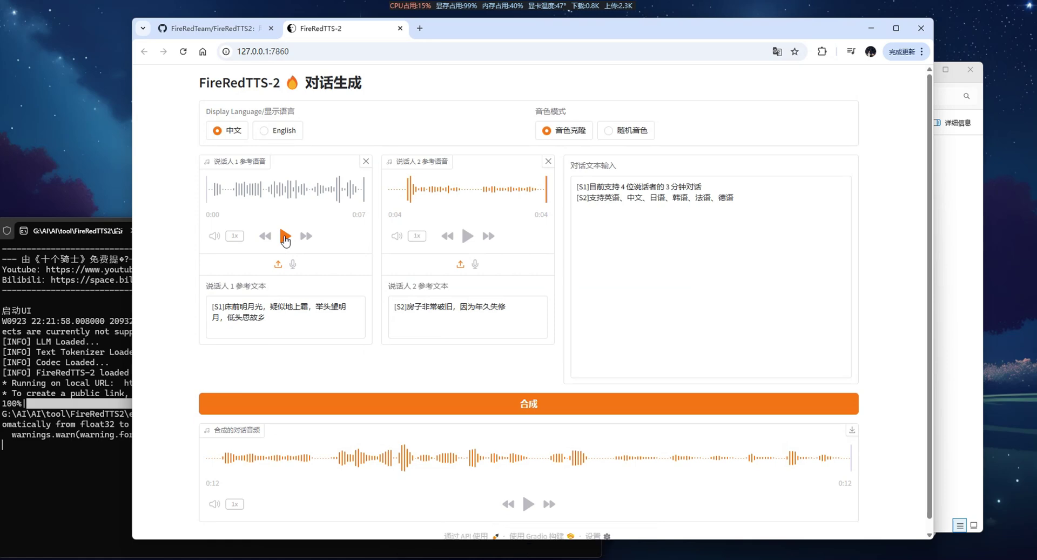
click(285, 236)
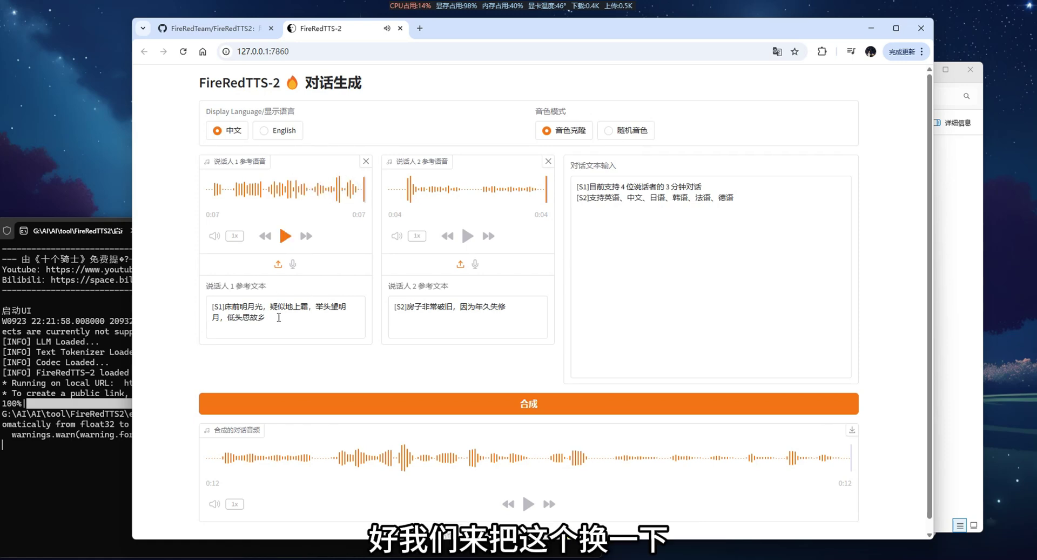
Change speaker 1's reference text to "[S1]对，这就是我，万人敬仰的太乙真人"
drag(266, 317, 222, 304)
text(对，这就是我，wan'y)
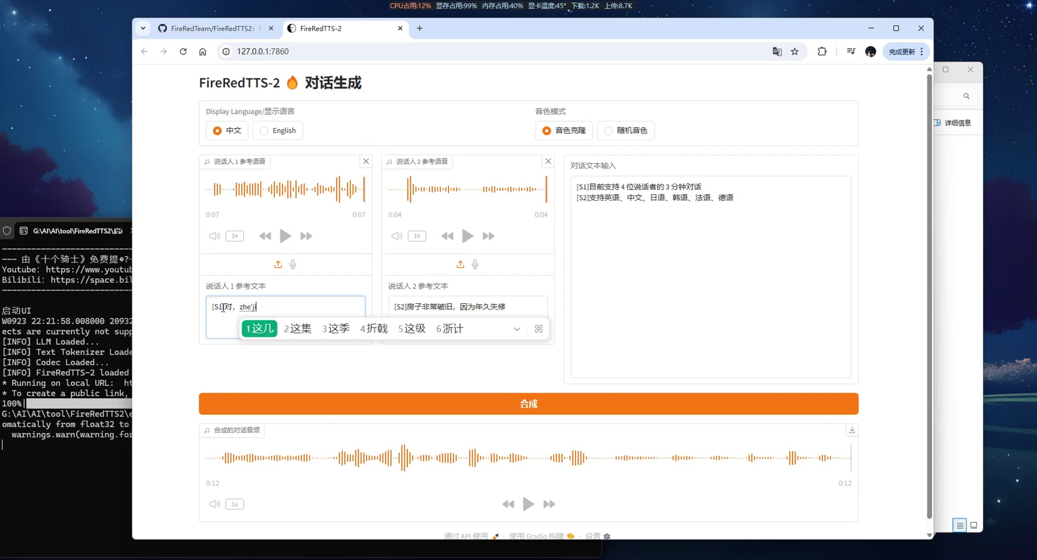
text(万人敬仰的)
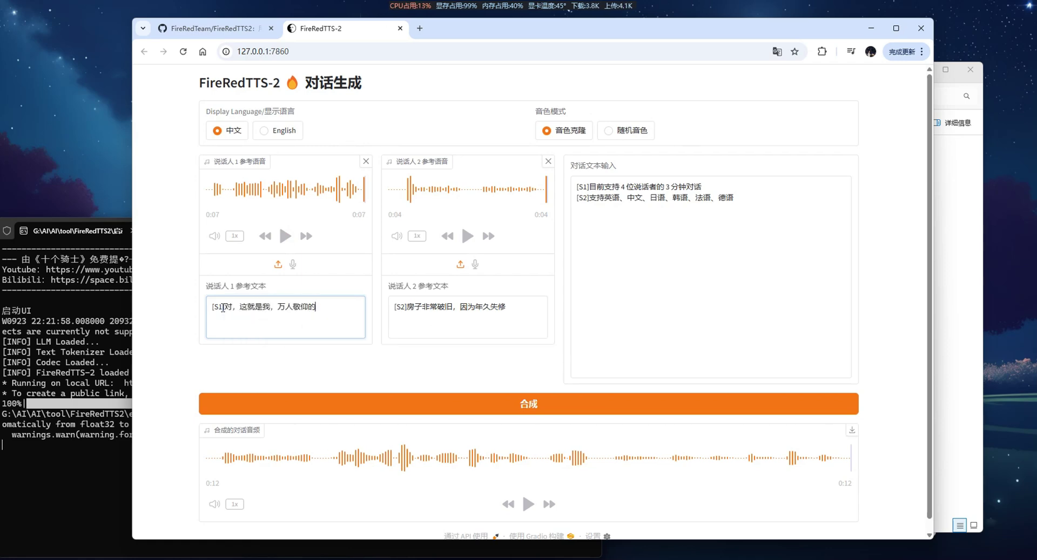
text(tauyzr)
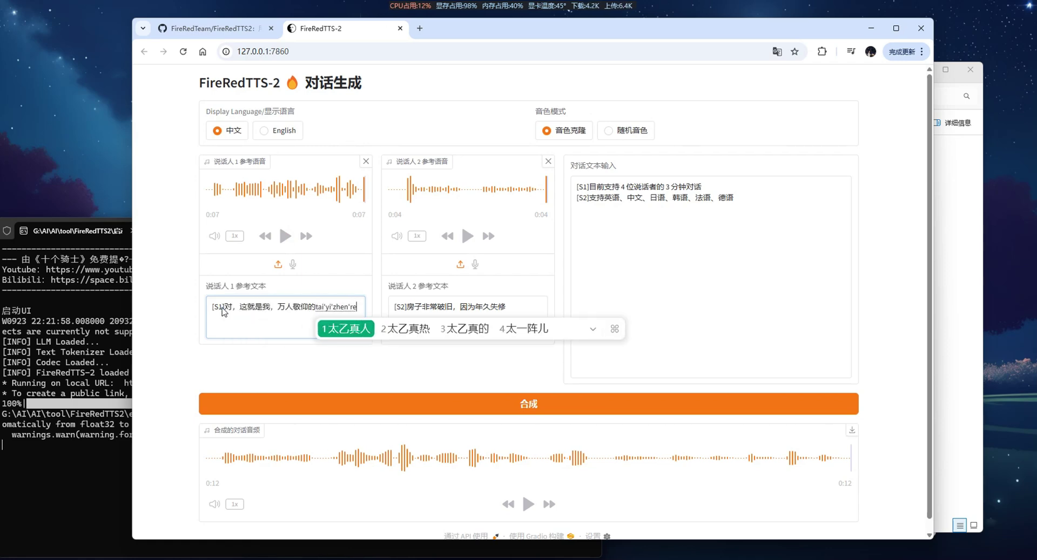
key(space)
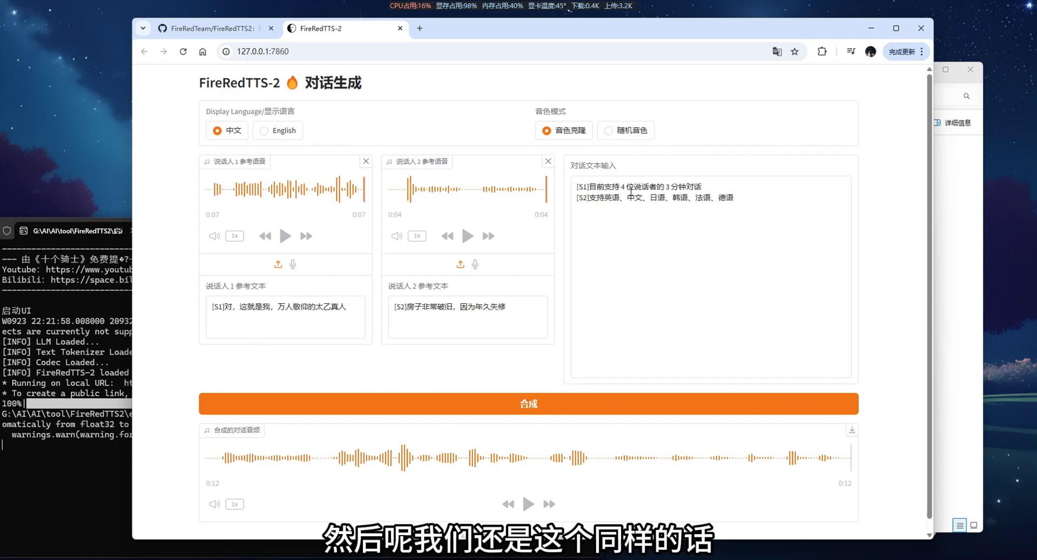
Synthesize the same dialogue with speaker 1's new dialect voice and play the generated audio
click(530, 411)
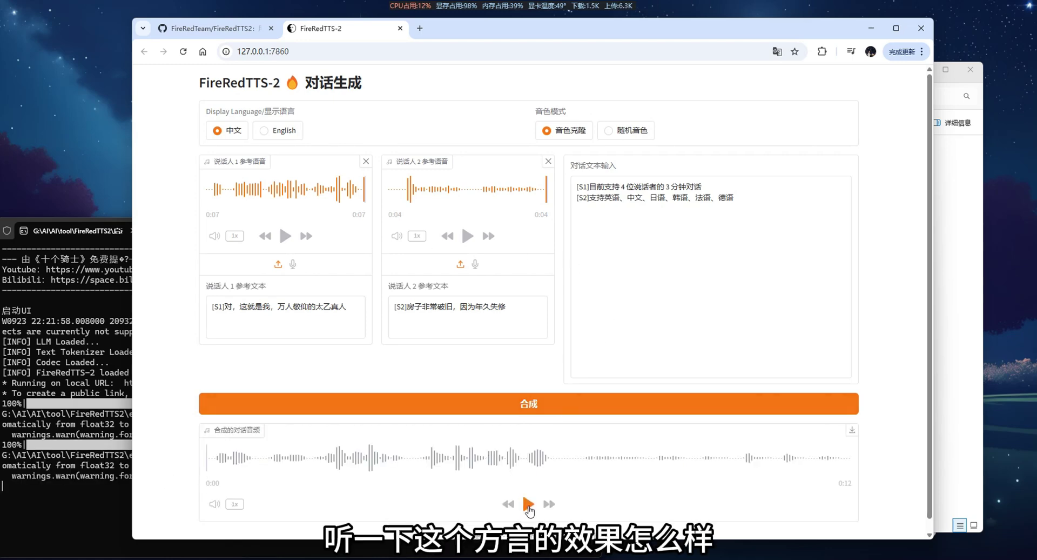
click(529, 504)
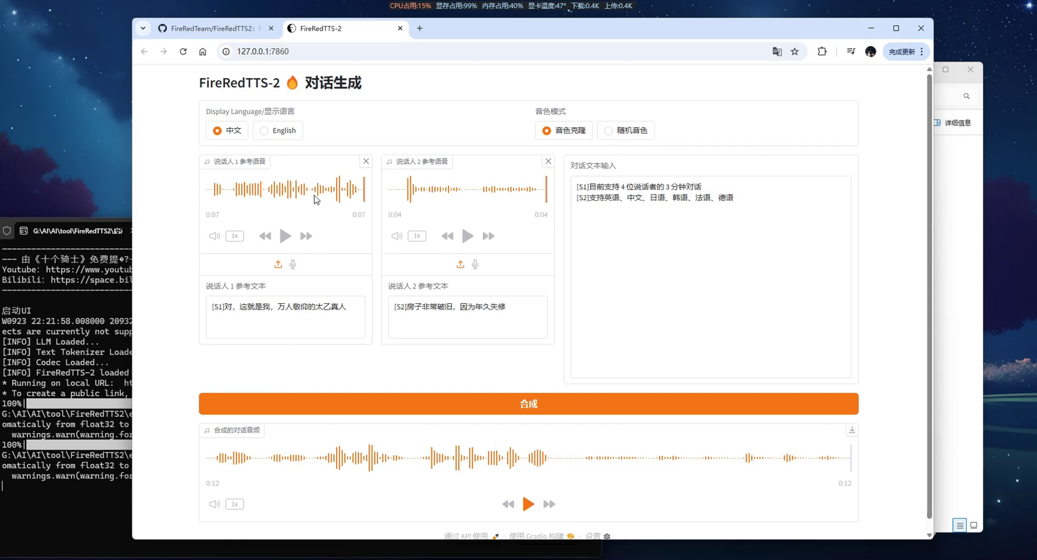
Copy the multilingual sample lines from the GitHub README's code example and paste them below the existing dialogue text
click(236, 33)
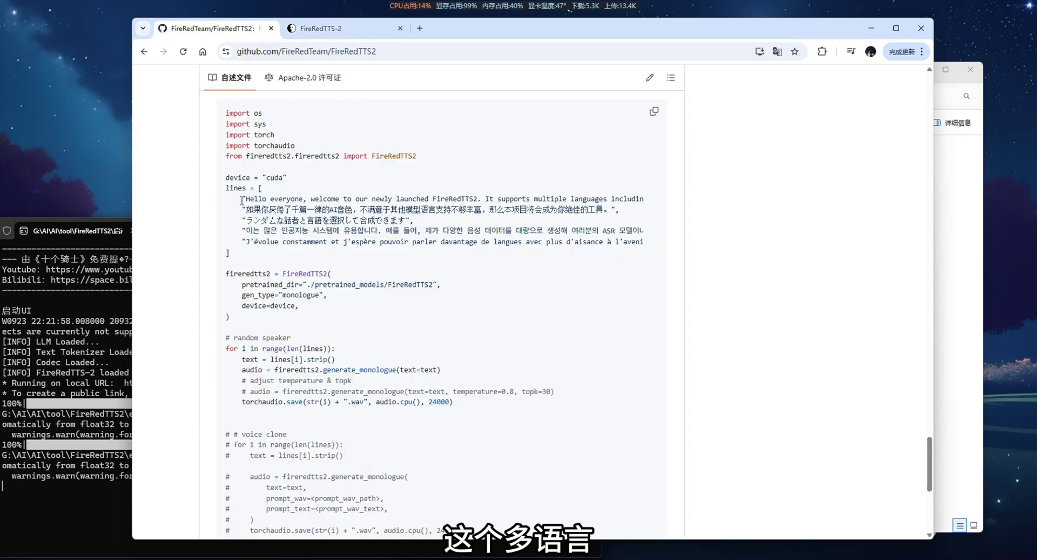
drag(241, 198, 547, 242)
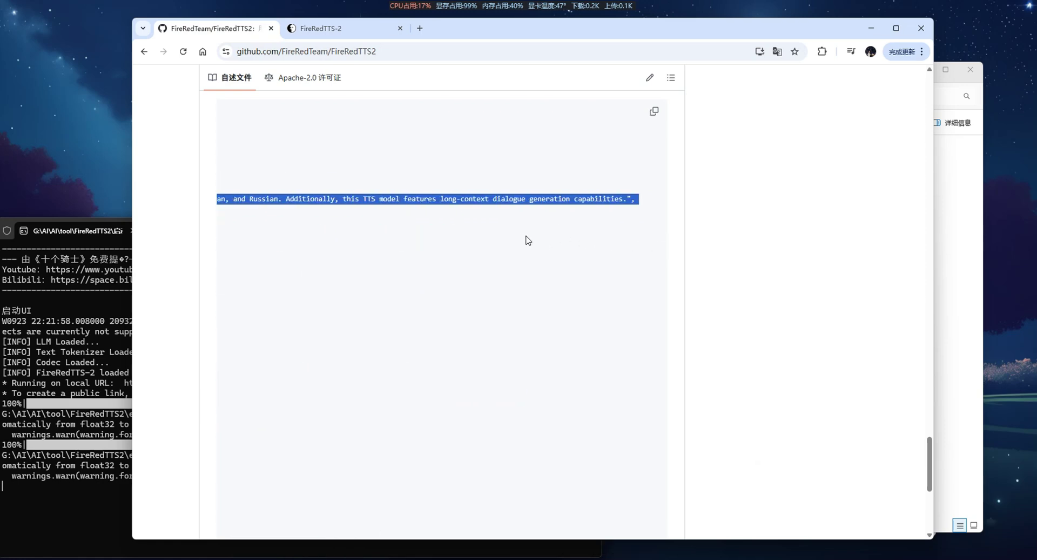
click(340, 28)
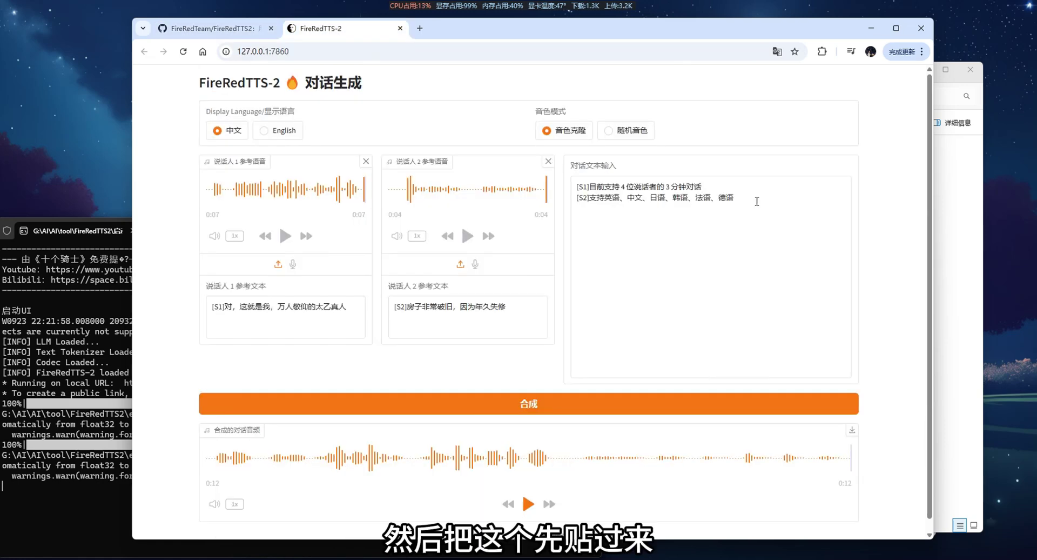
click(744, 214)
key(Return)
key(ctrl+v)
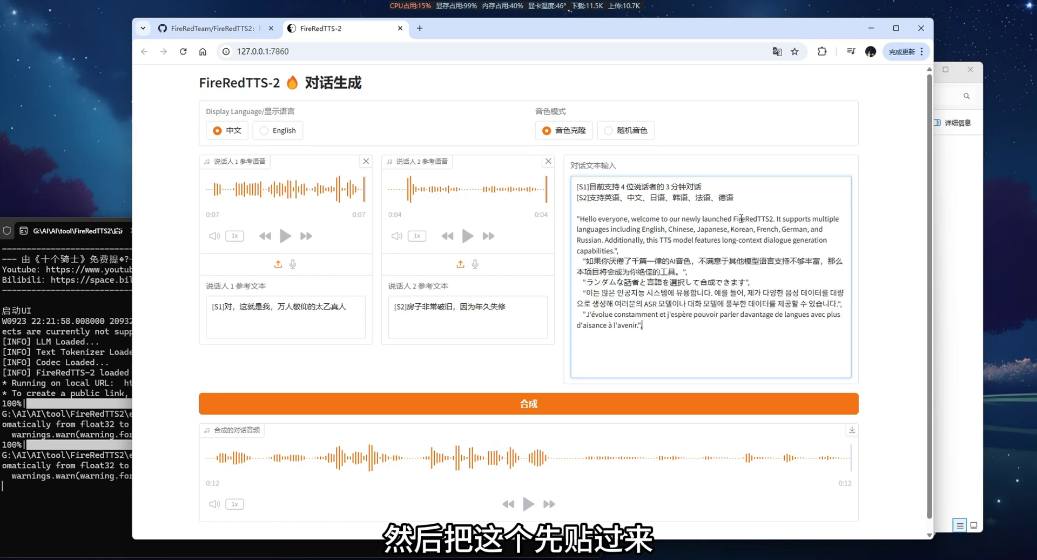
Replace the [S2] text with "Hello everyone, welcome to our newly launched FireRedTTS2" and the [S1] text with "如果你厌倦了千篇一律的AI音色，不满意于其他模型语言支持不够丰富"
drag(579, 219, 592, 198)
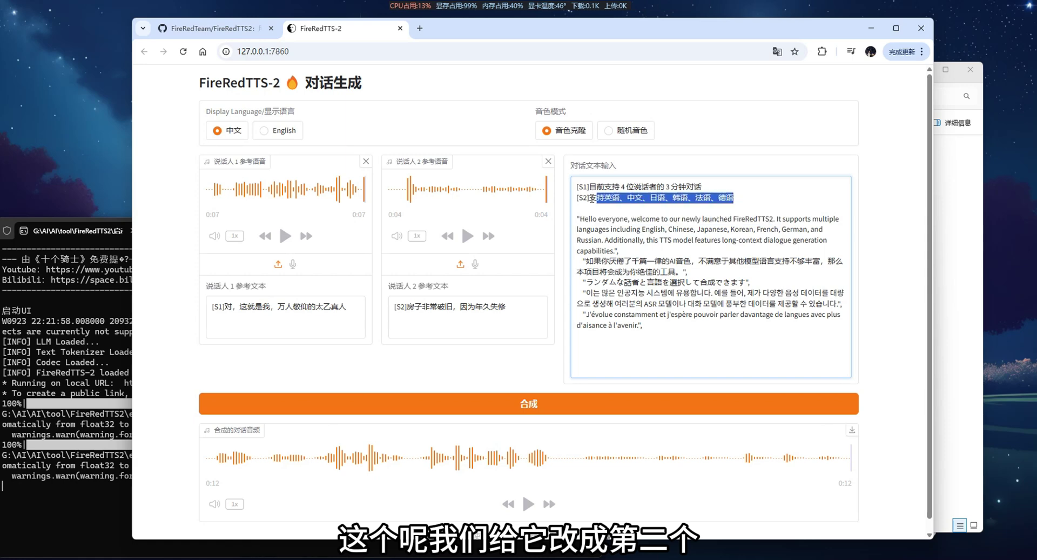
text(Hello everyone, welcome to our newly launched FireRedTTS2)
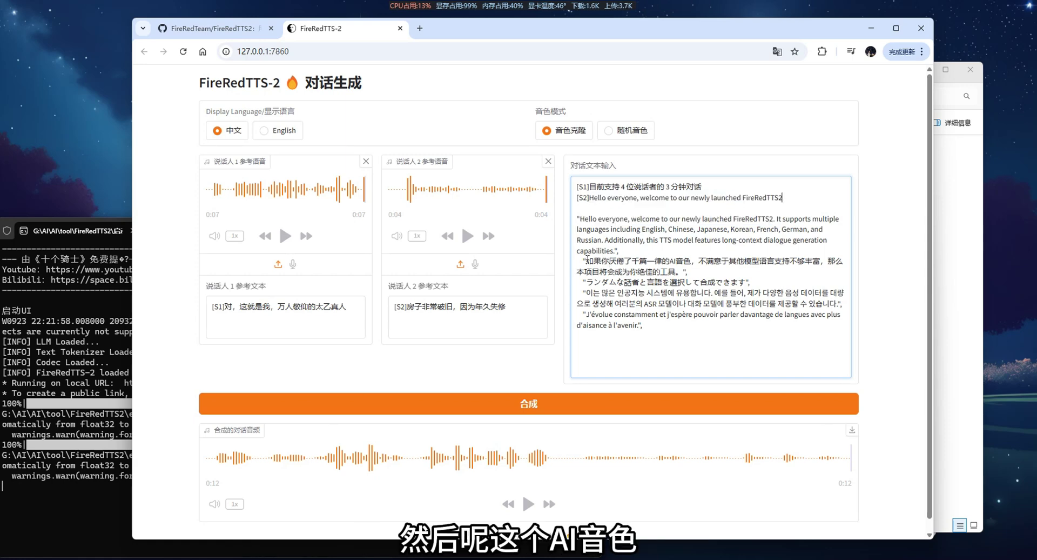
drag(588, 260, 817, 261)
key(ctrl+c)
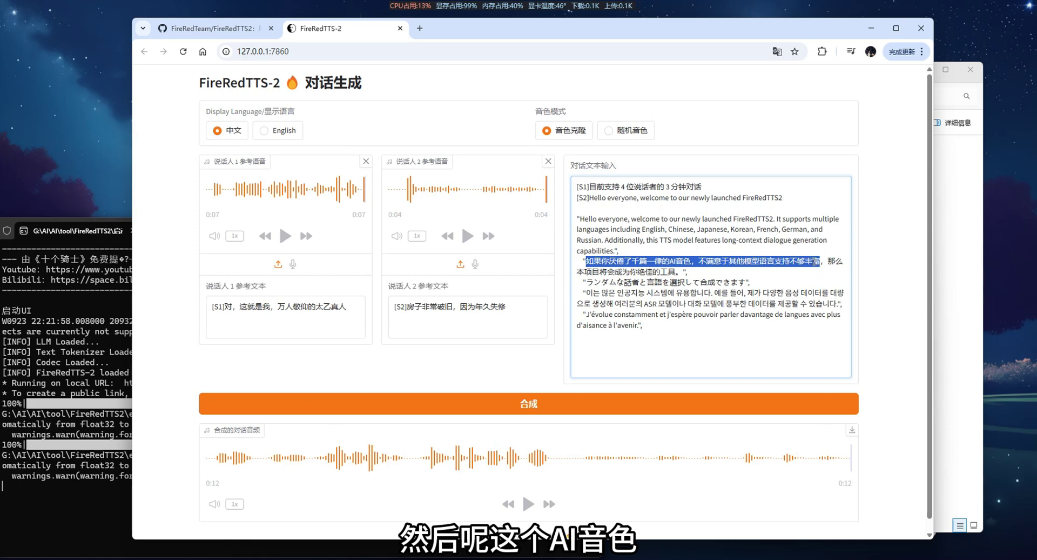
drag(702, 186, 592, 184)
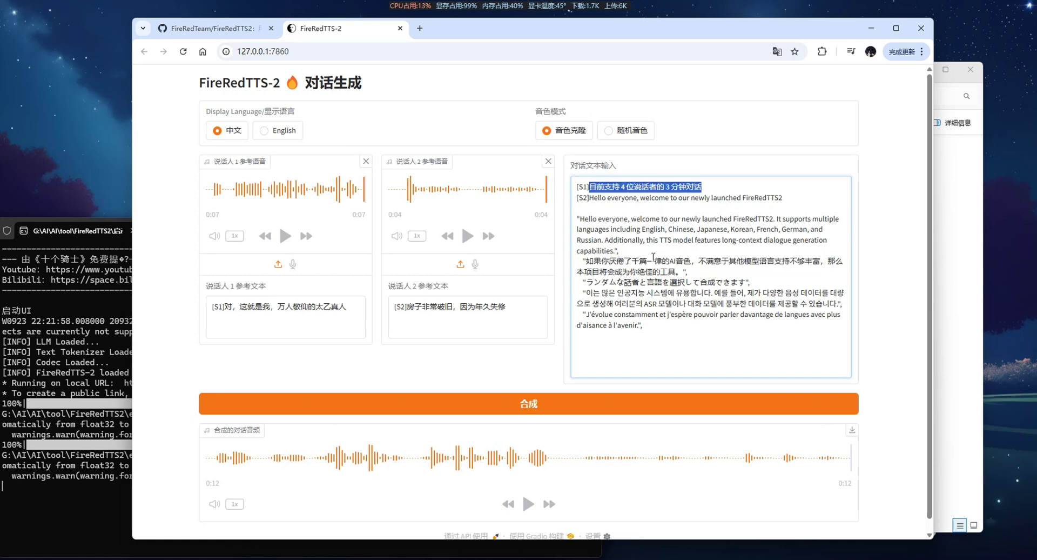
key(ctrl+v)
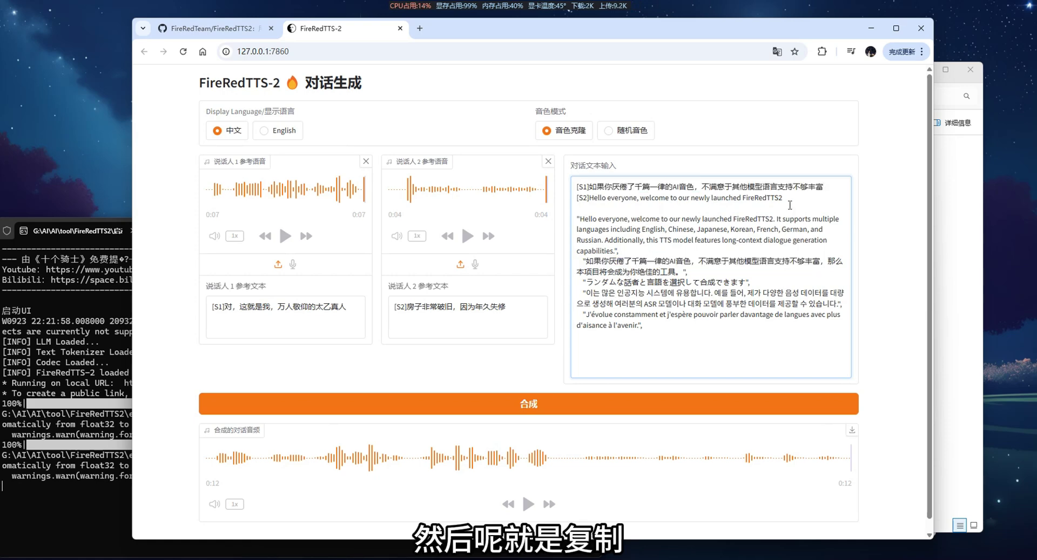
Duplicate the [S1] and [S2] dialogue lines directly beneath the originals
drag(803, 199, 574, 183)
key(ctrl+c)
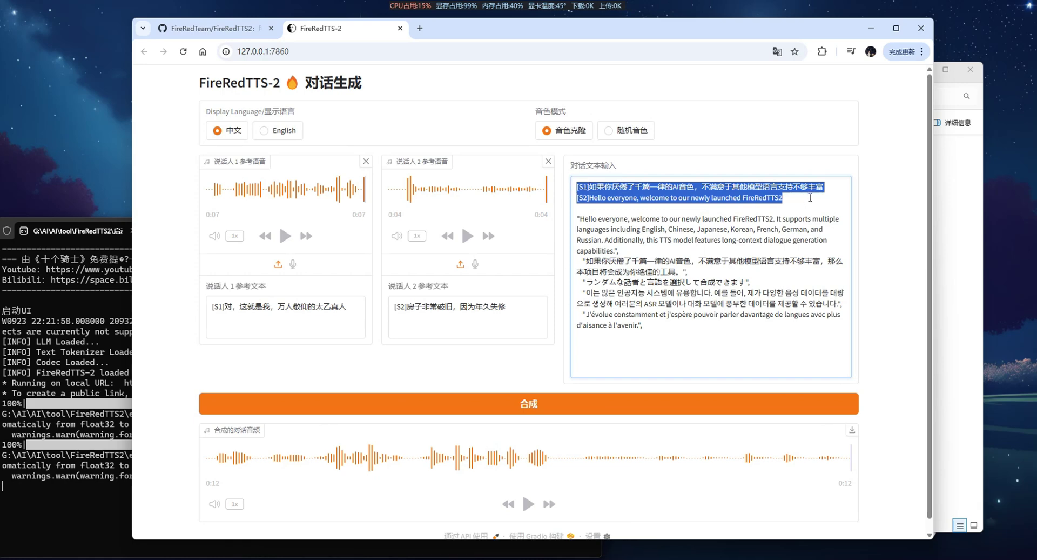
click(810, 197)
key(Return)
key(ctrl+v)
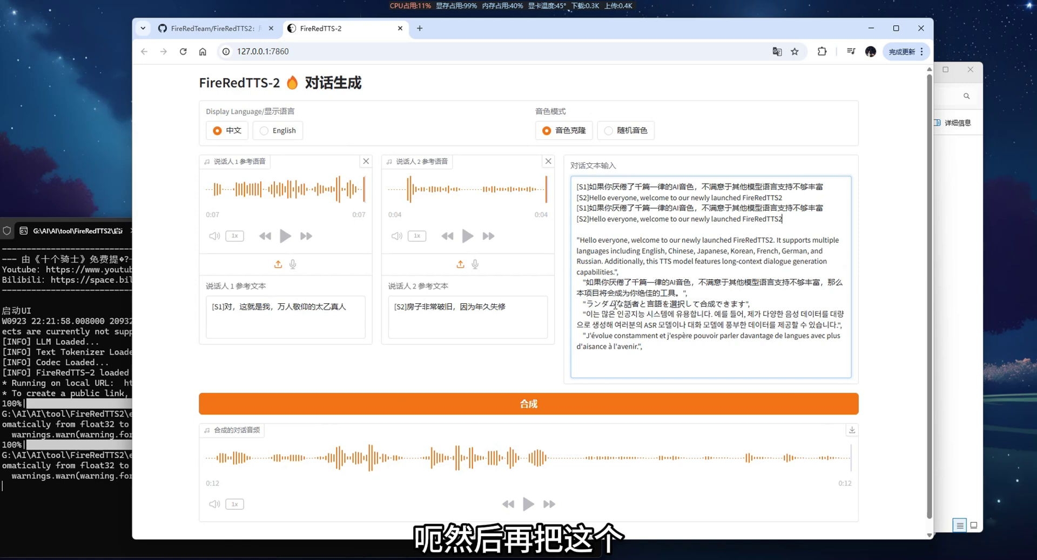
Replace the text of the second [S1] line with the Japanese sample "ランダムな話者と言語を選択して合成できます"
drag(587, 303, 743, 302)
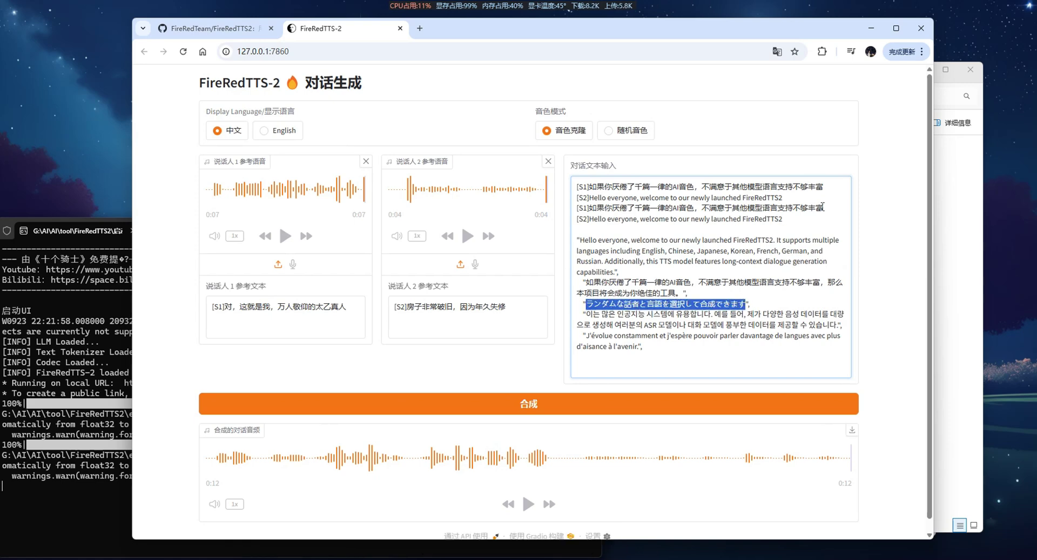
key(ctrl+c)
drag(823, 206, 588, 207)
key(ctrl+v)
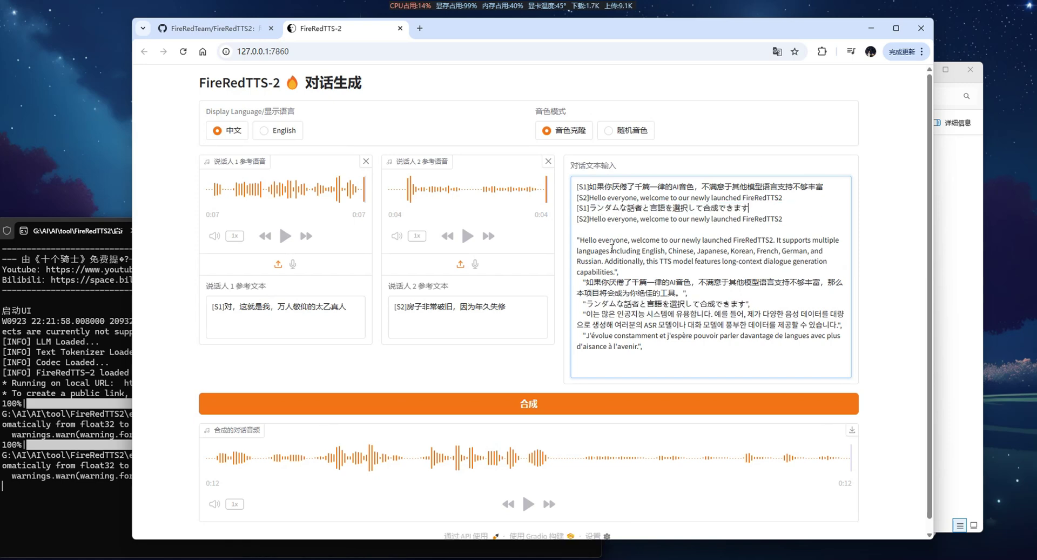
Replace the second [S2] line's text with "이는 많은 인공지능 시스템에 유용합니다. 예를 들어" and delete the leftover pasted sample text below the dialogue
drag(587, 314, 792, 314)
drag(784, 218, 589, 218)
key(ctrl+v)
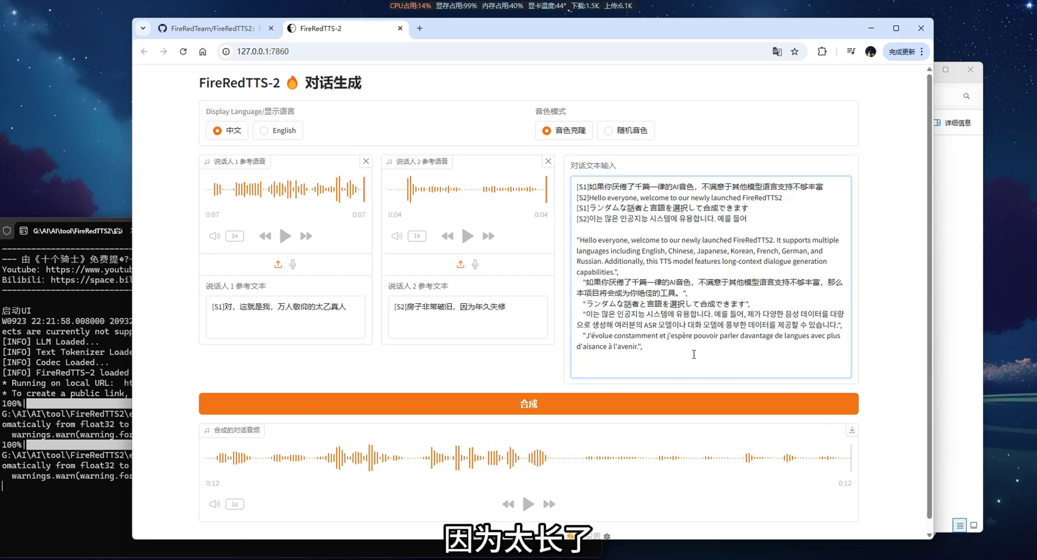
drag(695, 349, 541, 232)
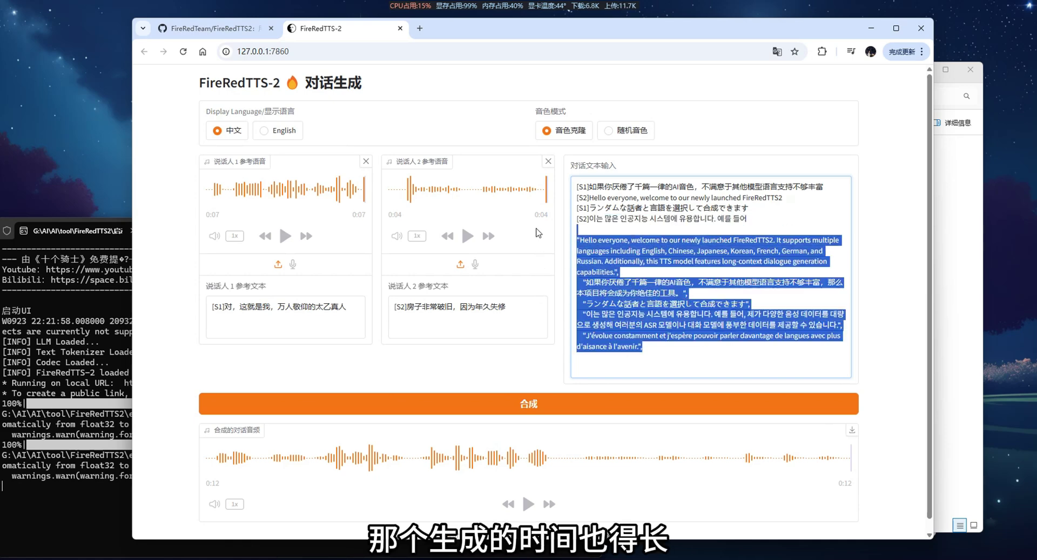
key(BackSpace)
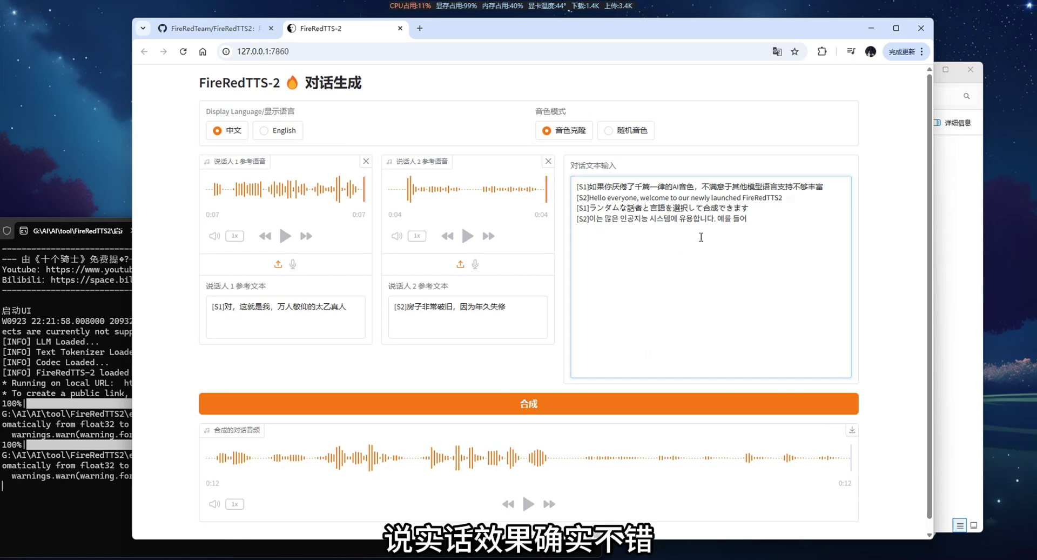
Synthesize the four-line Chinese, English, Japanese and Korean dialogue with the cloned voices and play the generated audio
click(705, 144)
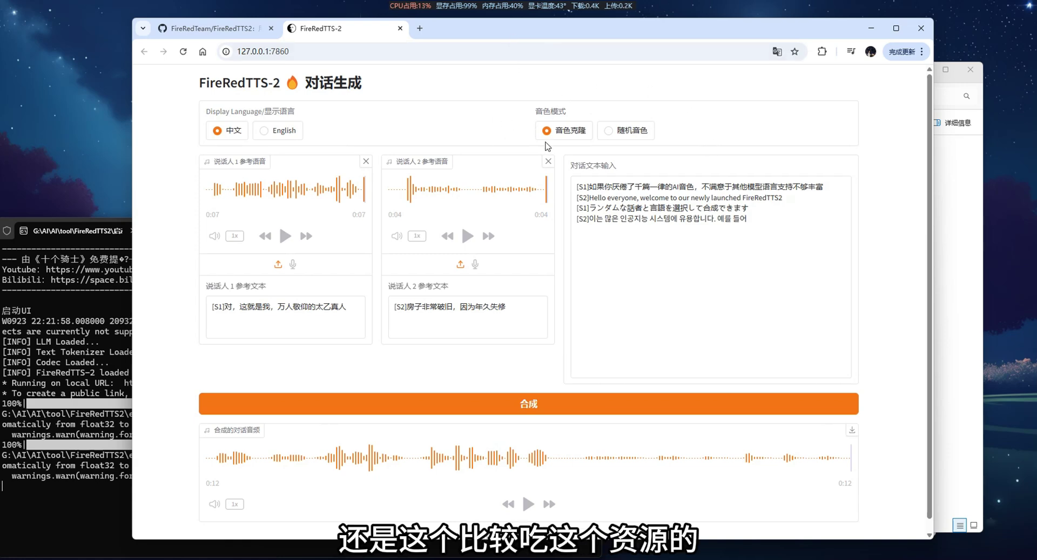
click(540, 410)
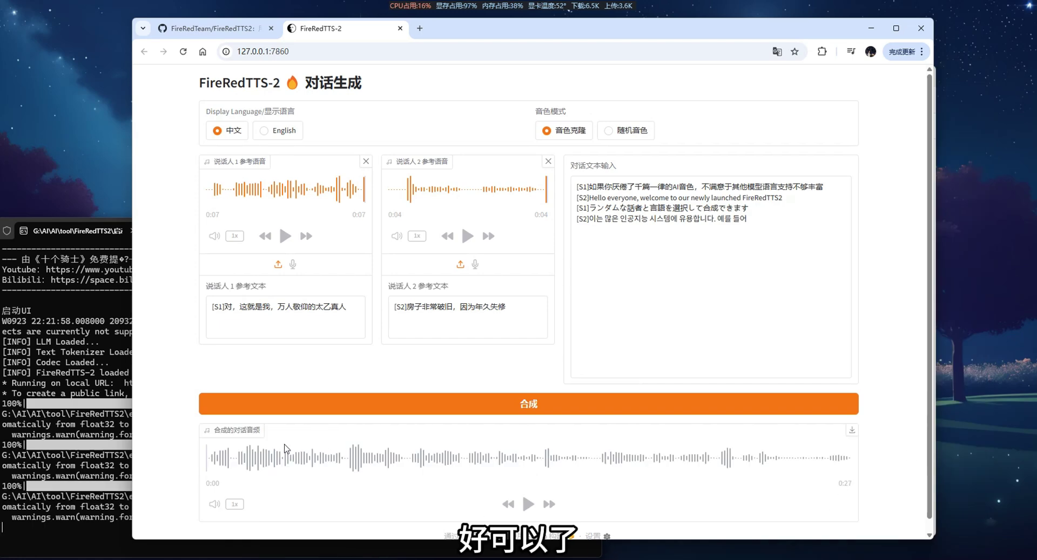
scroll(396, 482, down, 1)
click(529, 493)
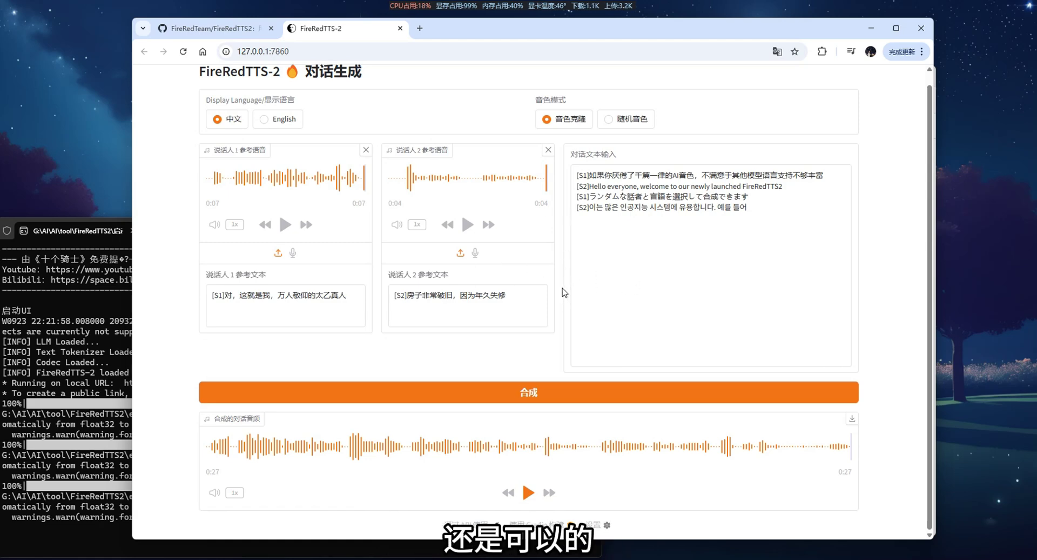
Set the voice mode to random (随机音色) and delete the Japanese [S1] and Korean [S2] lines from the dialogue text
scroll(566, 289, up, 1)
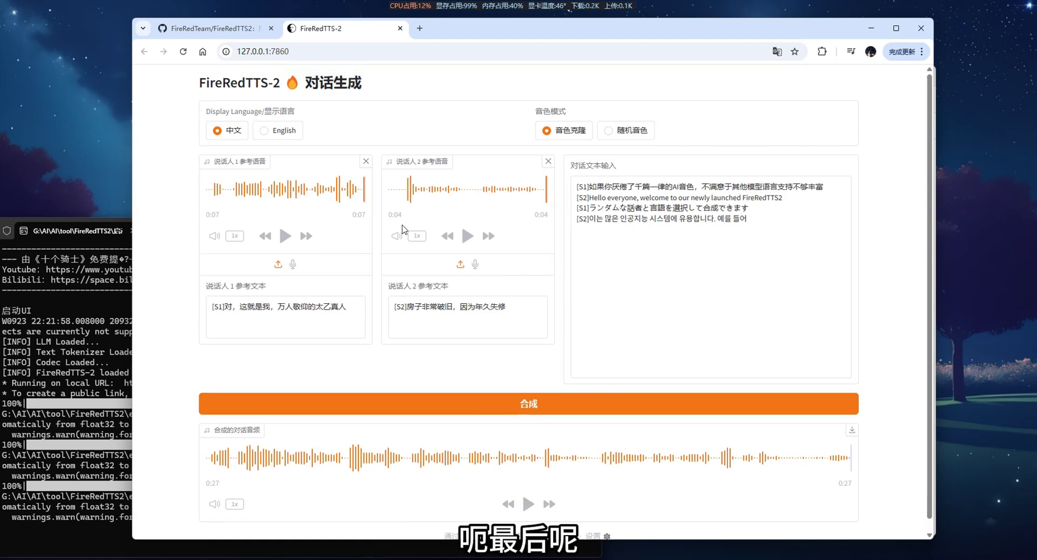
click(612, 134)
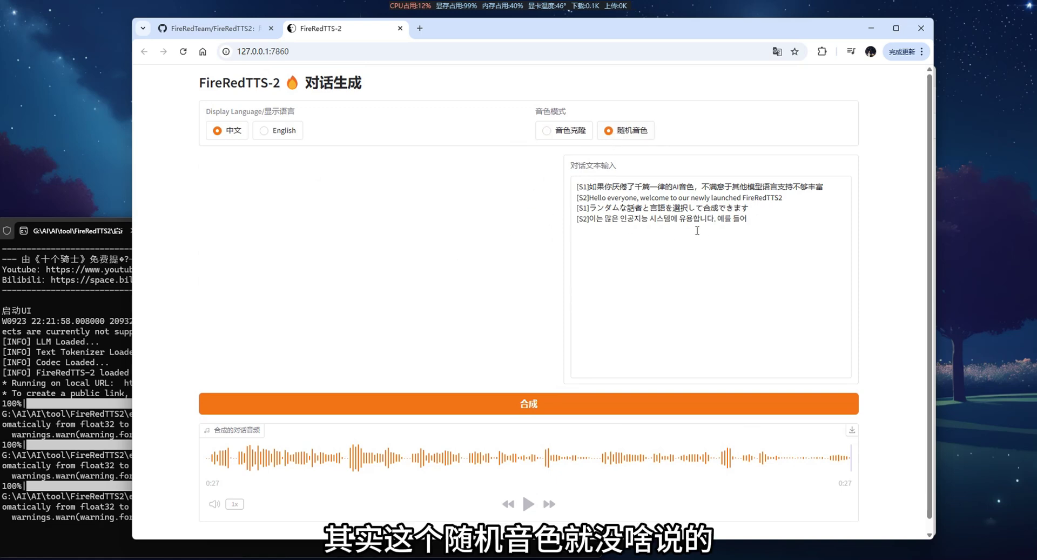
click(674, 226)
key(shift+Up)
key(shift+Home)
key(BackSpace)
key(BackSpace)
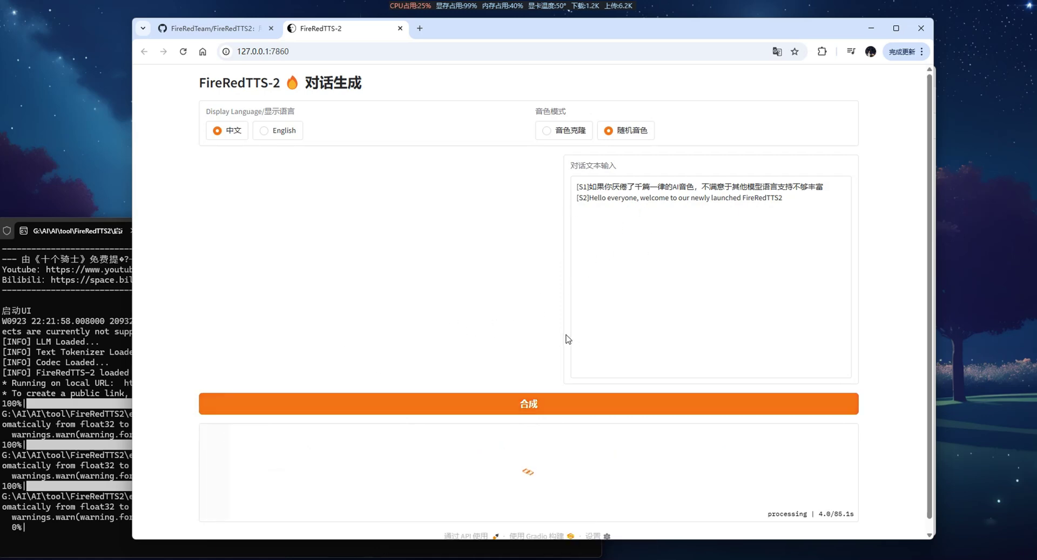
Synthesize the remaining two-line dialogue with random voices and play the generated audio
click(528, 503)
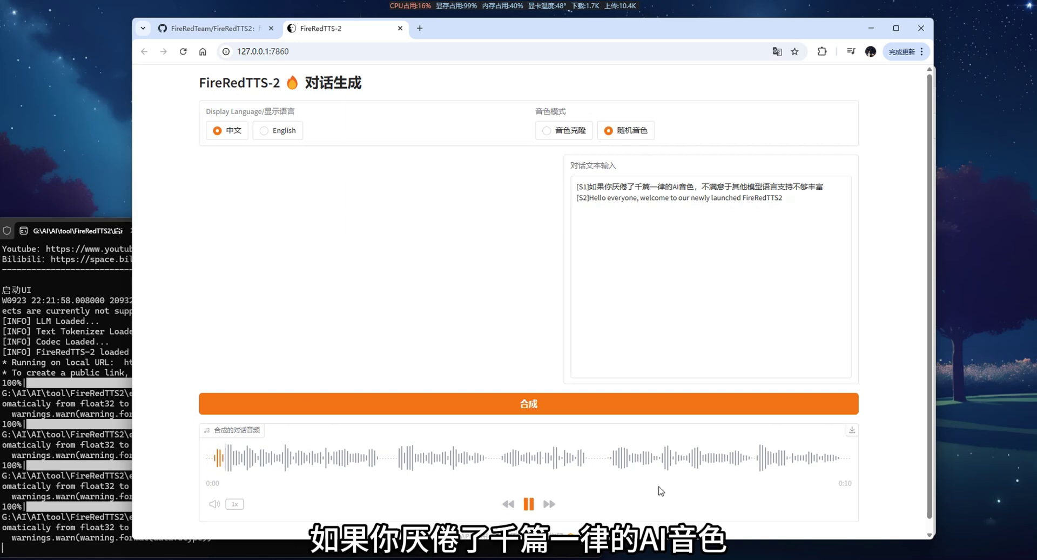